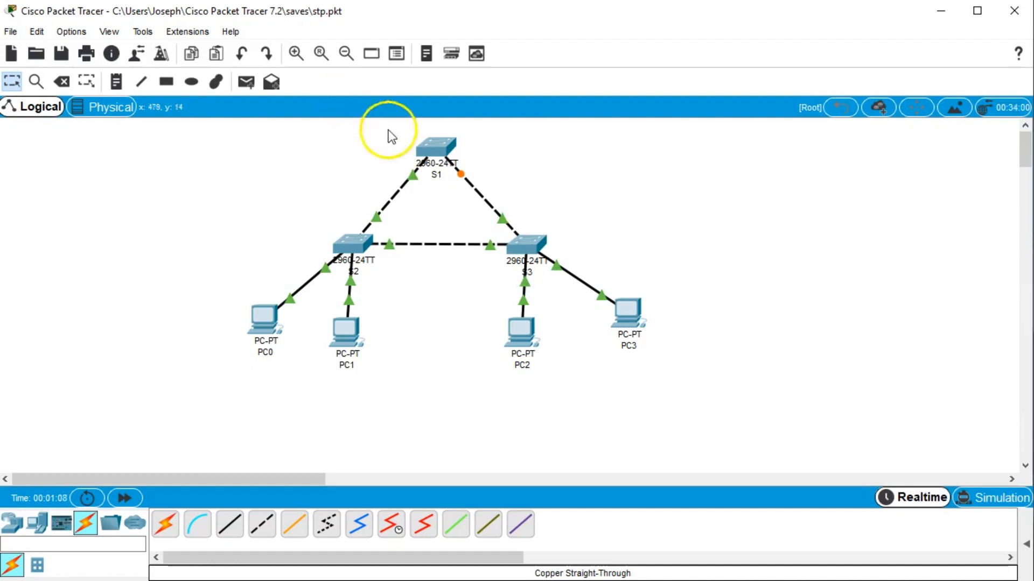
# - Open the command line of switch S1 and enter global configuration mode with en and conf t
pyautogui.click(437, 158)
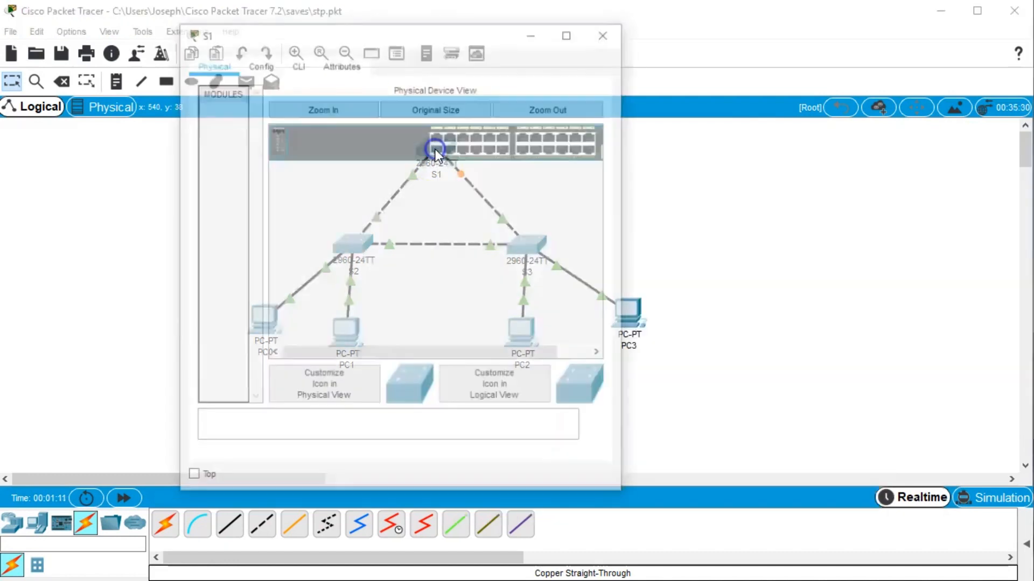
pyautogui.click(296, 63)
pyautogui.moveTo(372, 24); pyautogui.dragTo(658, 41)
pyautogui.click(726, 245)
pyautogui.press('Return')
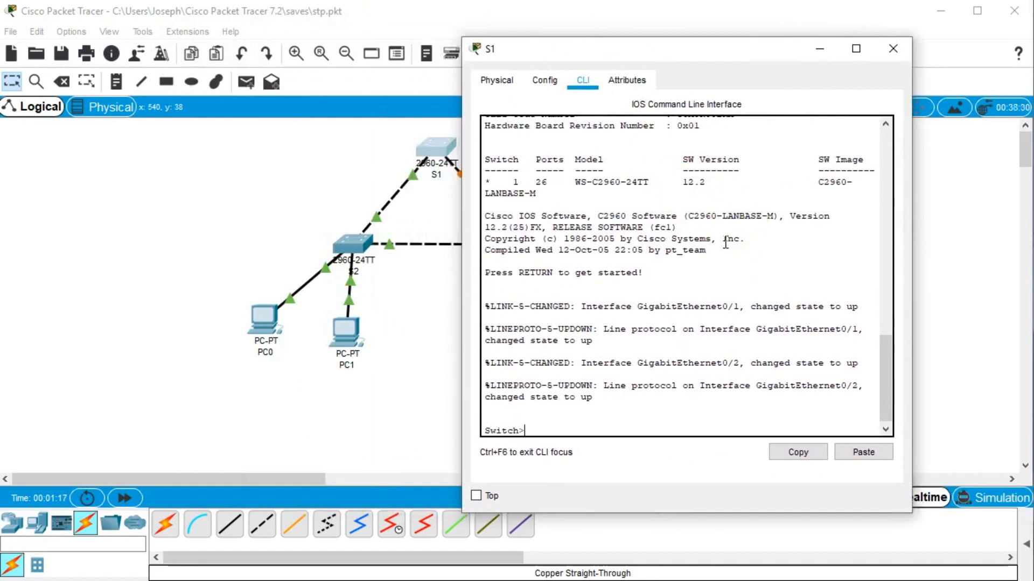
pyautogui.write('en')
pyautogui.press('Return')
pyautogui.write('conf t')
pyautogui.press('Return')
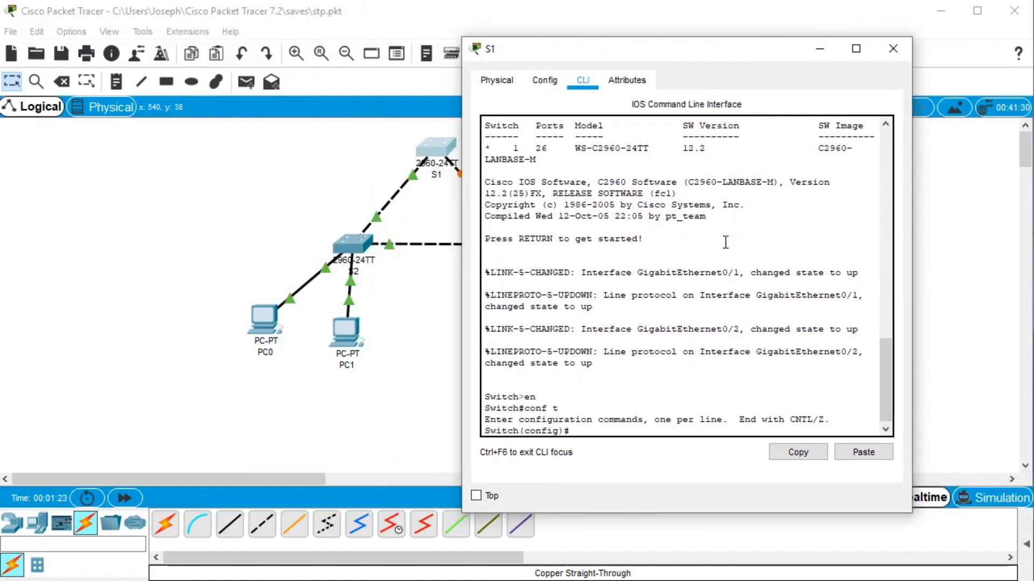
# - Set the spanning-tree mode of switch S1 to rapid-pvst
pyautogui.write('span')
pyautogui.press('Tab')
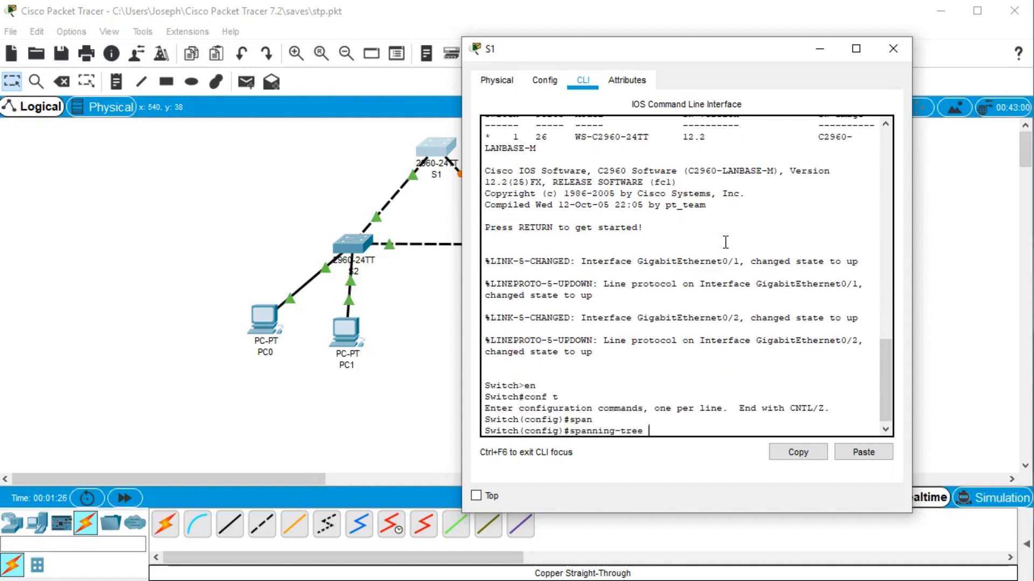
pyautogui.write('mode rp')
pyautogui.press('Tab')
pyautogui.press('BackSpace')
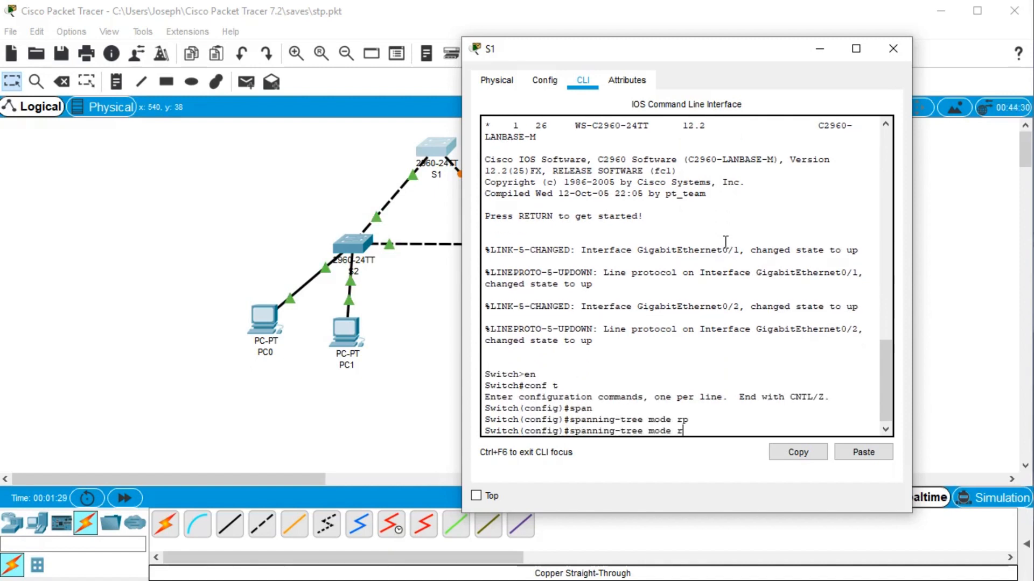
pyautogui.write('a')
pyautogui.press('Tab')
pyautogui.press('Return')
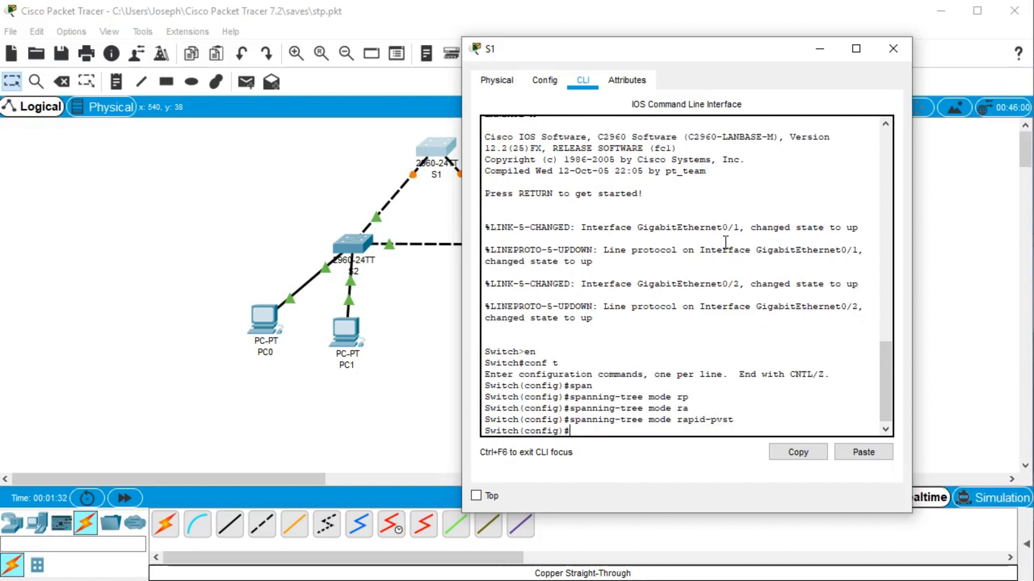
# - Make S1 the primary root for VLAN 1 with spanning-tree vlan 1 root primary, and close its window
pyautogui.write('spa')
pyautogui.press('Tab')
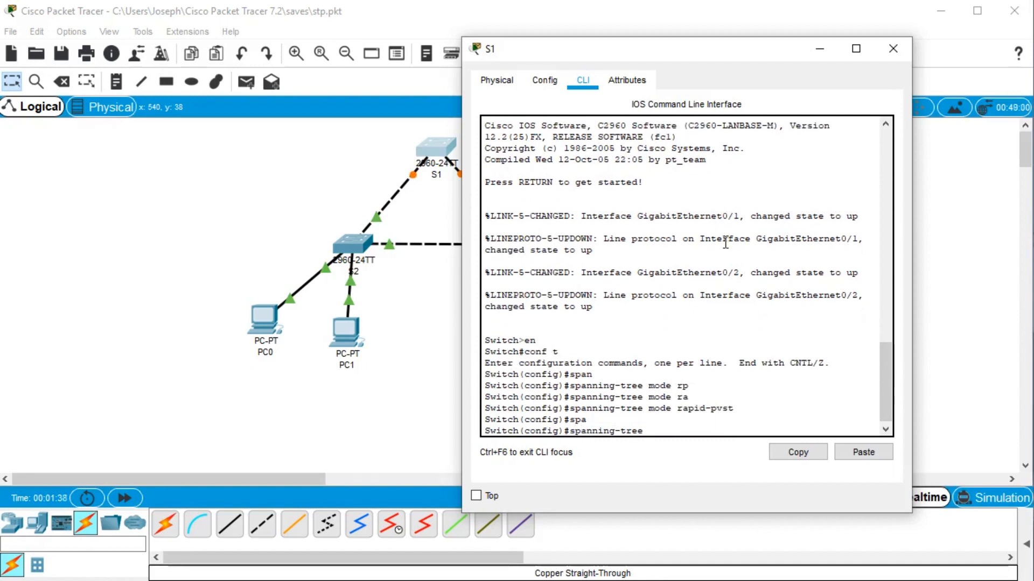
pyautogui.write('?')
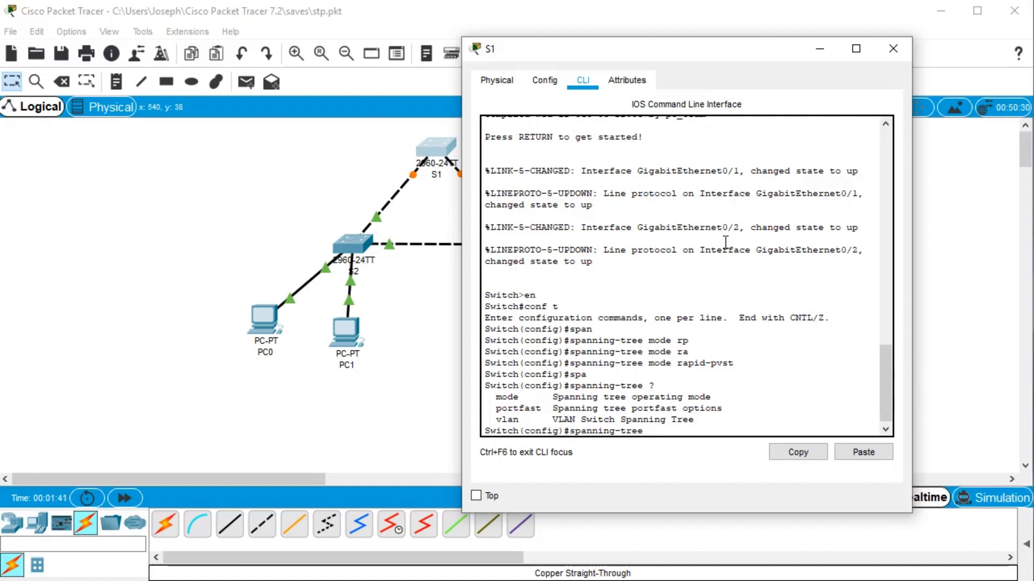
pyautogui.write('vlan')
pyautogui.press('Tab')
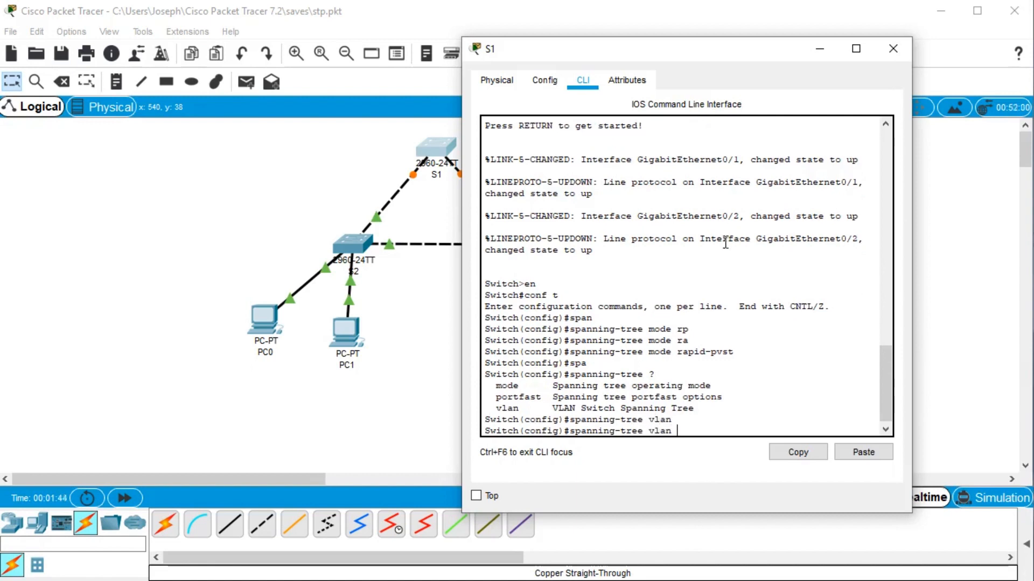
pyautogui.write('1 ro')
pyautogui.press('Tab')
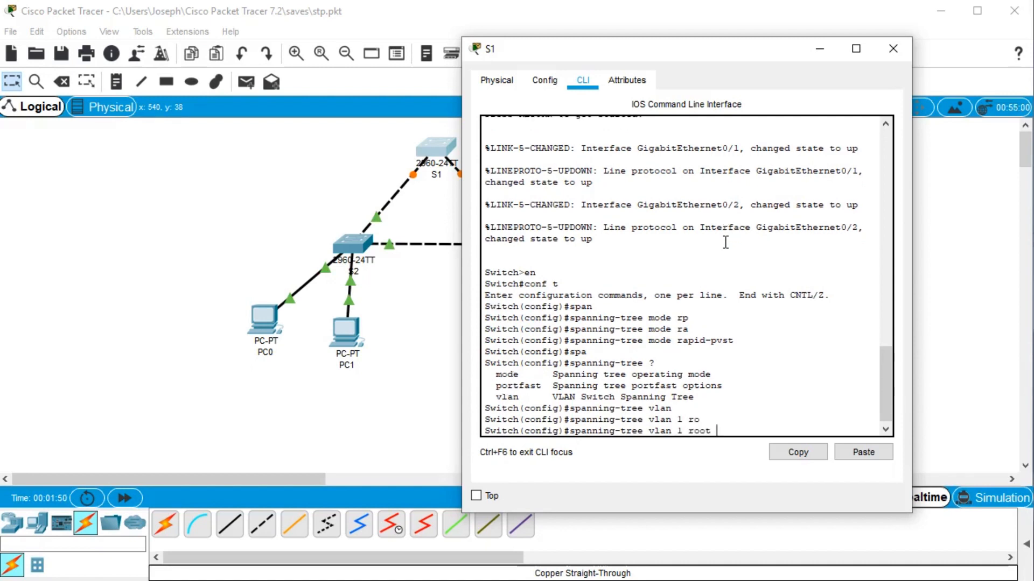
pyautogui.write('pri')
pyautogui.press('Tab')
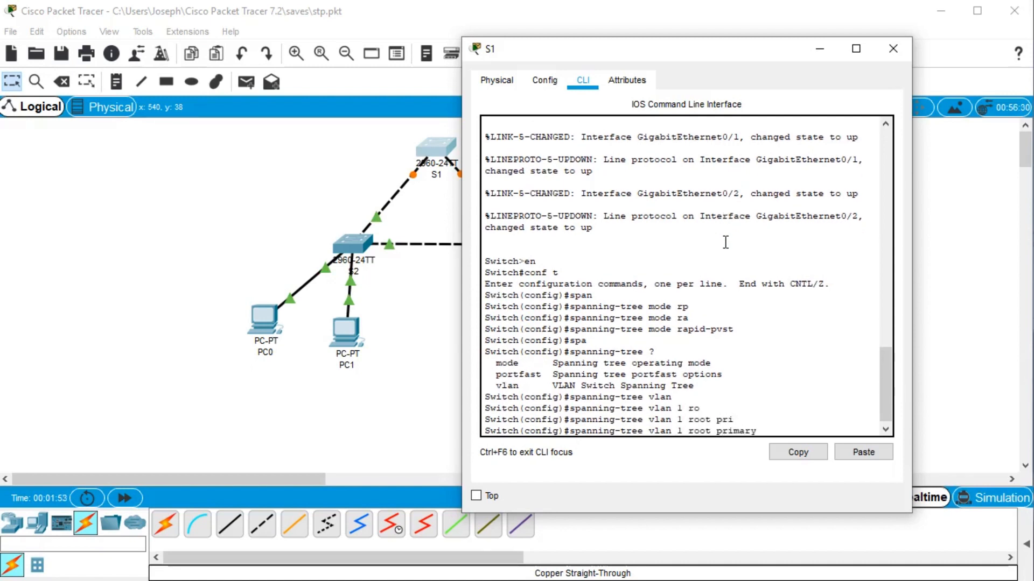
pyautogui.press('Return')
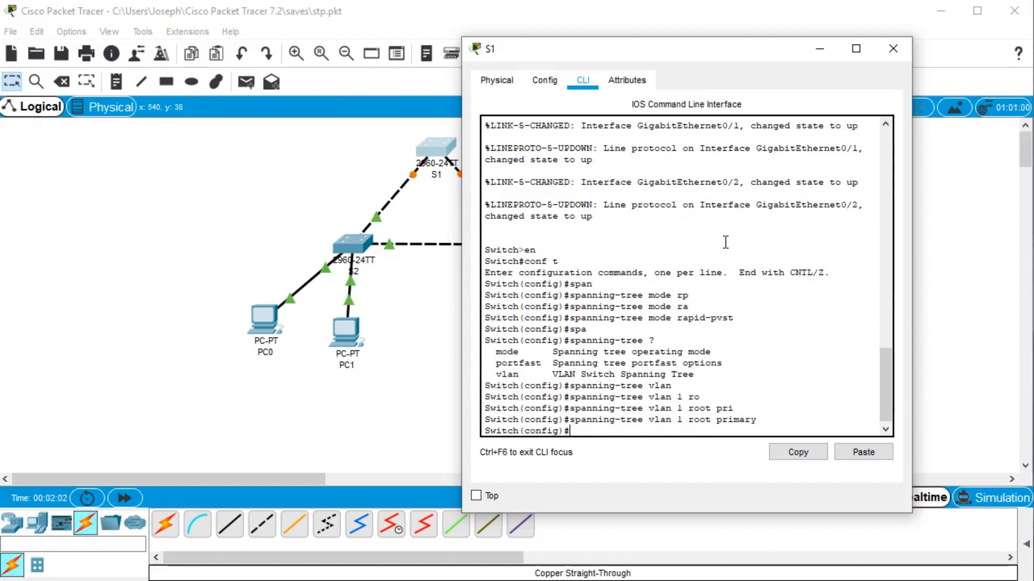
pyautogui.click(881, 49)
# - Open the command line of switch S2 and enter global configuration mode with en and conf t
pyautogui.click(358, 248)
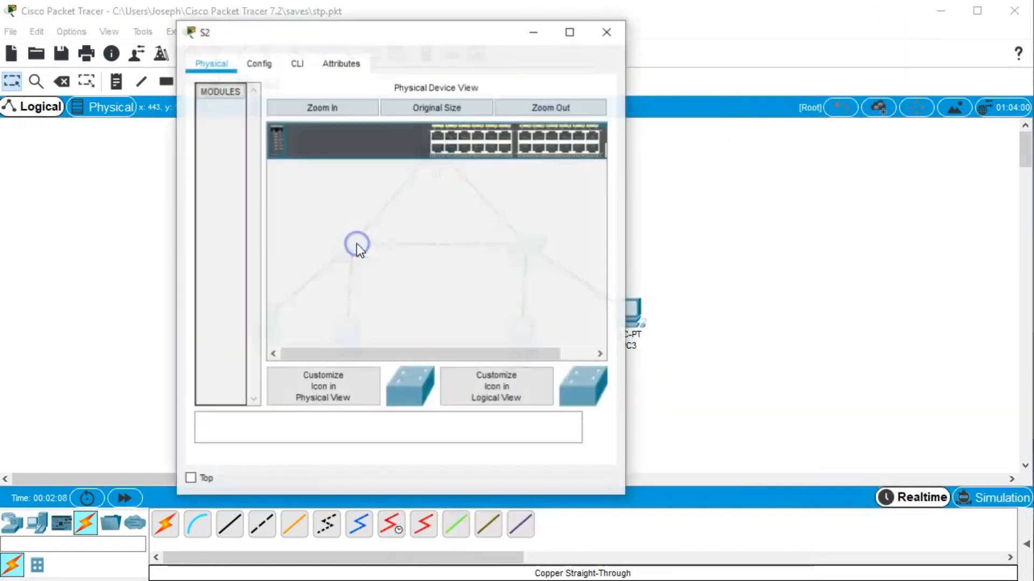
pyautogui.click(305, 66)
pyautogui.moveTo(411, 37); pyautogui.dragTo(816, 58)
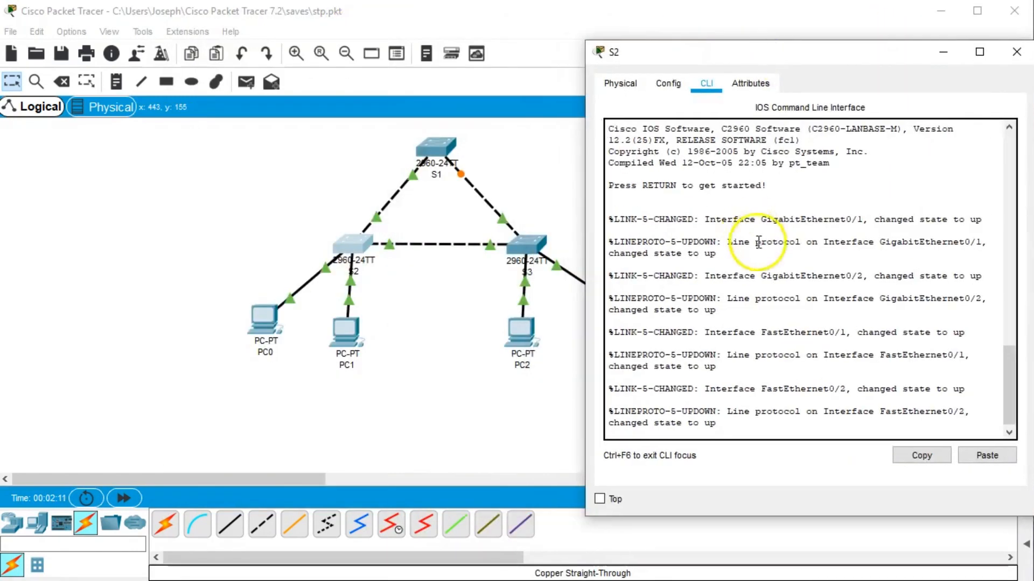
pyautogui.click(762, 245)
pyautogui.press('Return')
pyautogui.write('en')
pyautogui.press('Return')
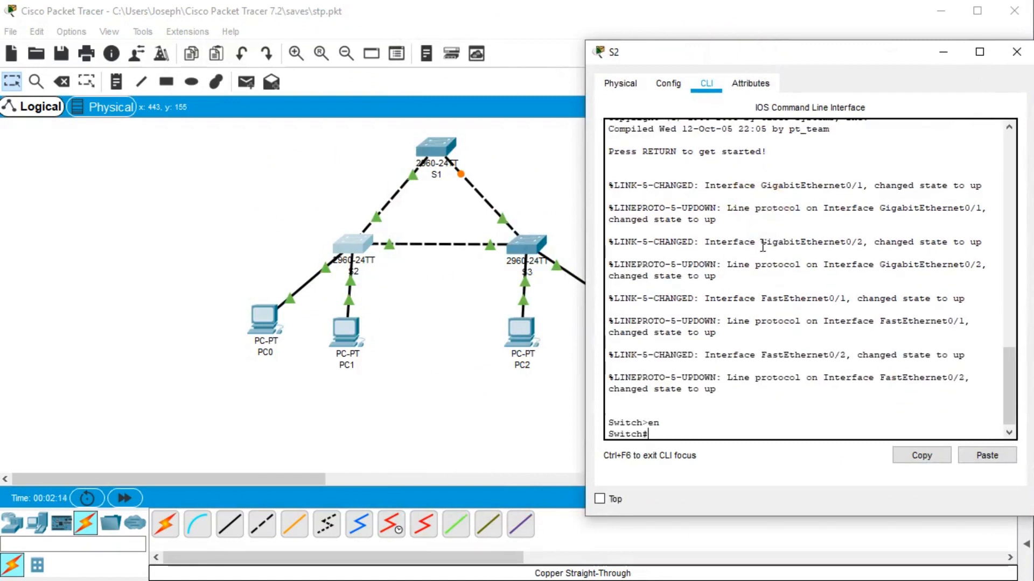
pyautogui.write('conf t')
pyautogui.press('Return')
# - Set the spanning-tree mode of switch S2 to rapid-pvst
pyautogui.write('spa')
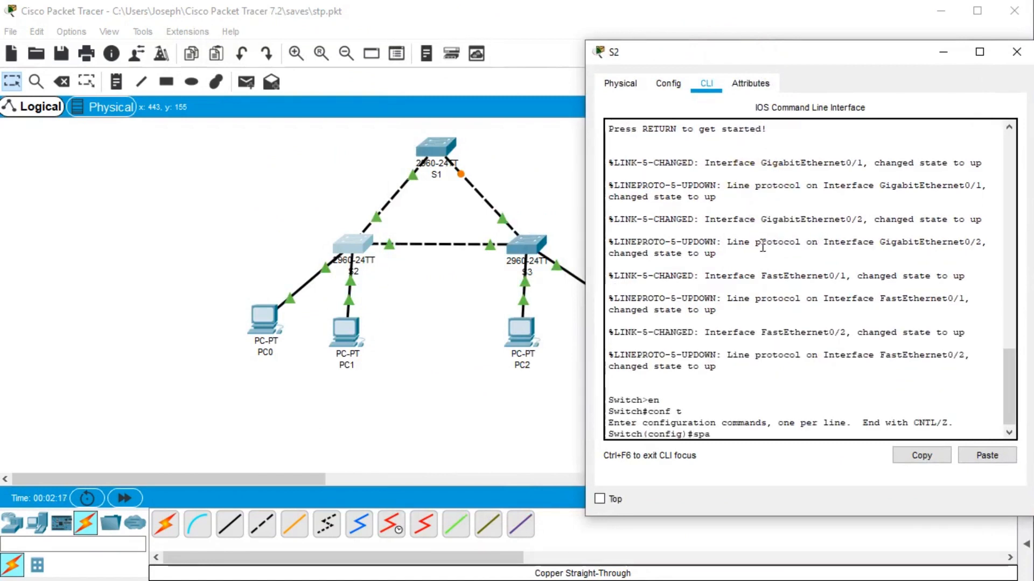
pyautogui.press('Tab')
pyautogui.write('mode')
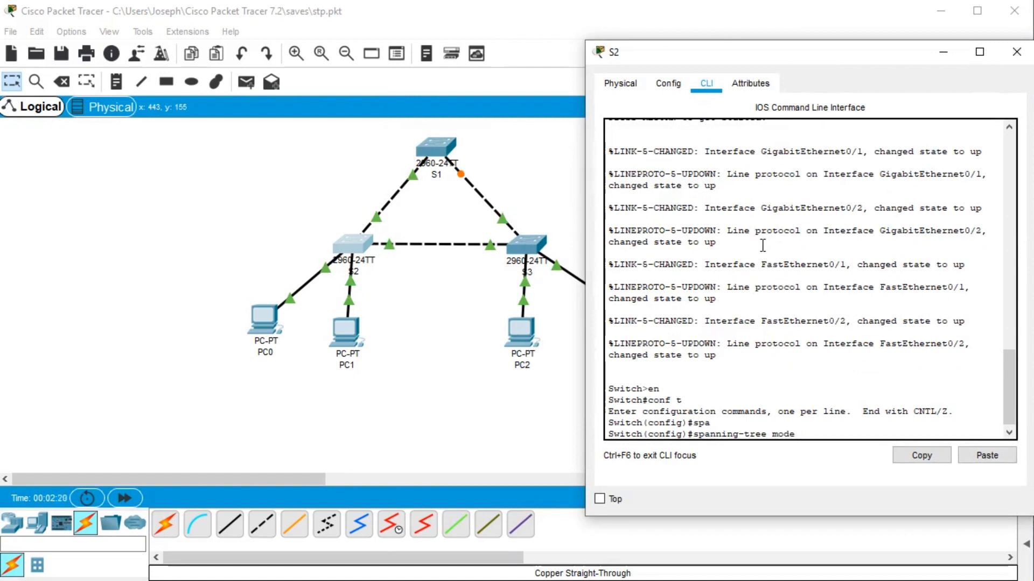
pyautogui.write(' ra')
pyautogui.press('Tab')
pyautogui.press('Return')
# - Make S2 a secondary root for VLAN 1 with spanning-tree vlan 1 root secondary, and close its window
pyautogui.write('s')
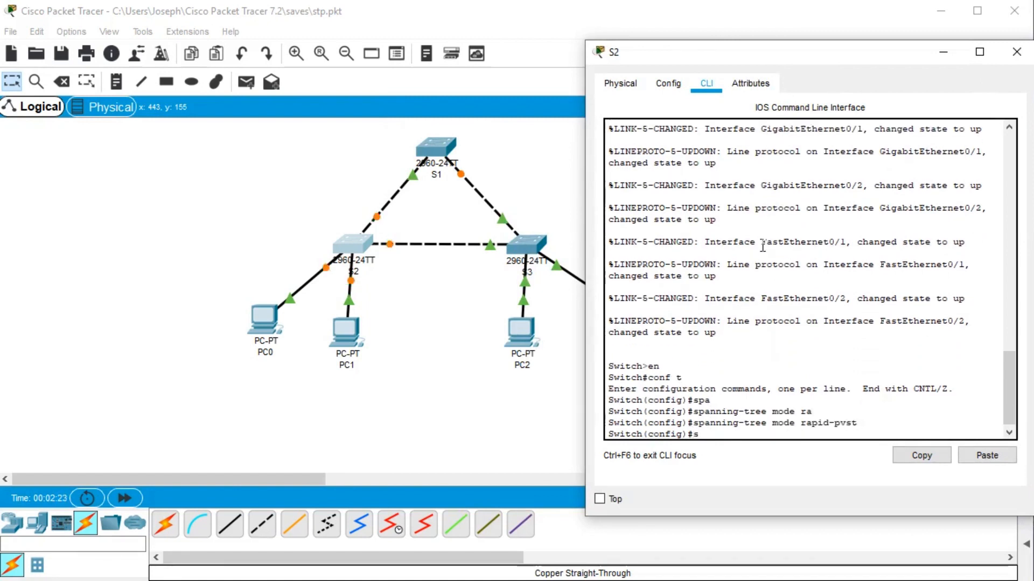
pyautogui.write('pa')
pyautogui.press('Tab')
pyautogui.write('vlan ')
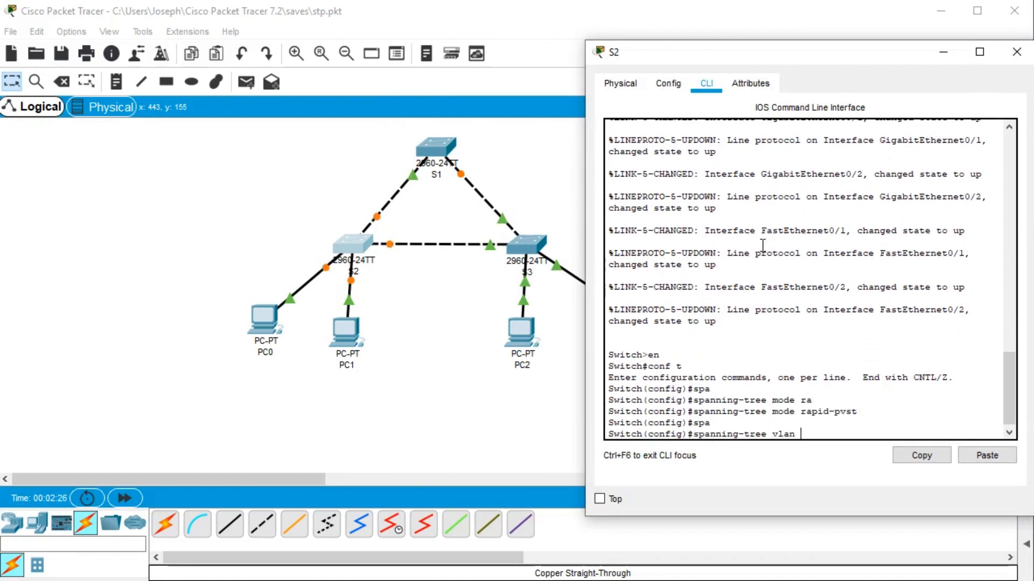
pyautogui.write('1 root se')
pyautogui.press('Tab')
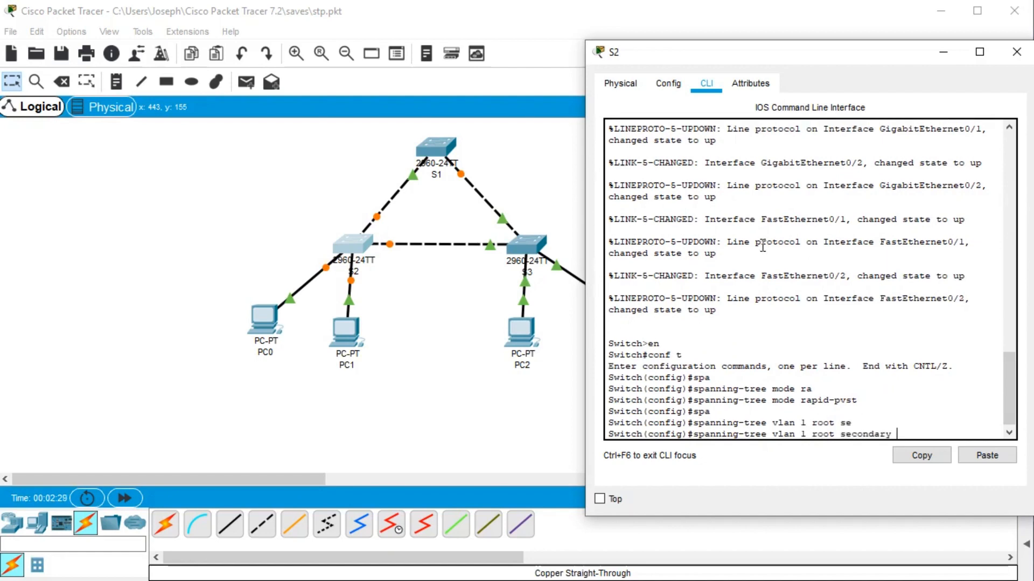
pyautogui.press('Return')
pyautogui.click(1017, 52)
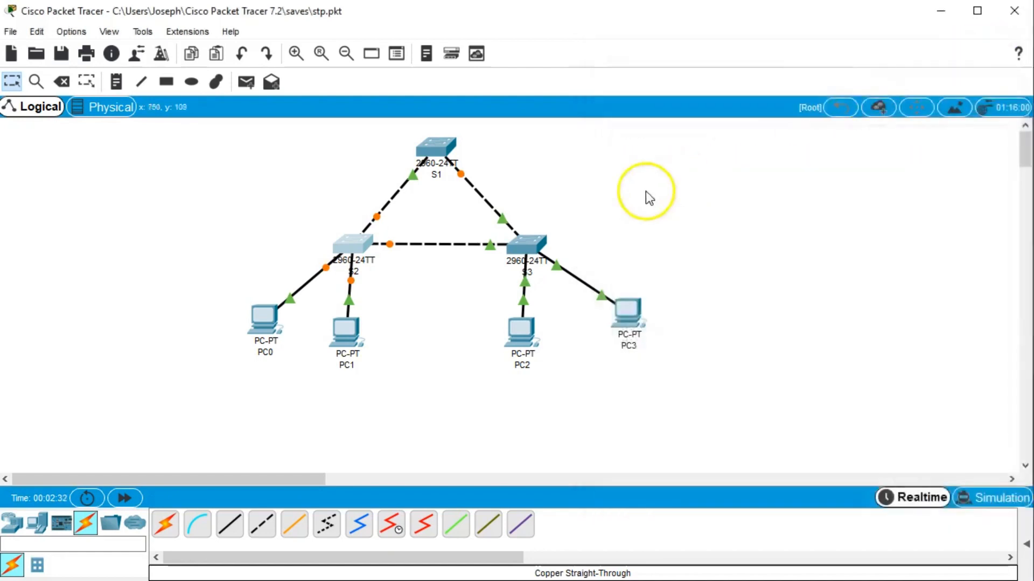
# - Open the command line of switch S3 and enter global configuration mode with en and conf t
pyautogui.click(530, 244)
pyautogui.click(296, 63)
pyautogui.moveTo(437, 33); pyautogui.dragTo(778, 46)
pyautogui.press('Return')
pyautogui.write('en')
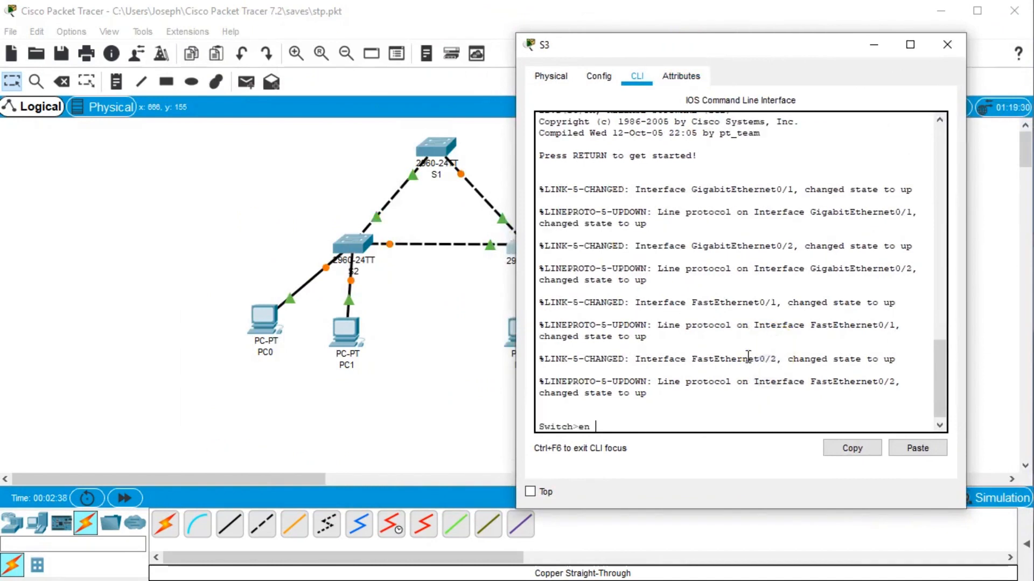
pyautogui.press('Return')
pyautogui.write('conf t')
pyautogui.press('Return')
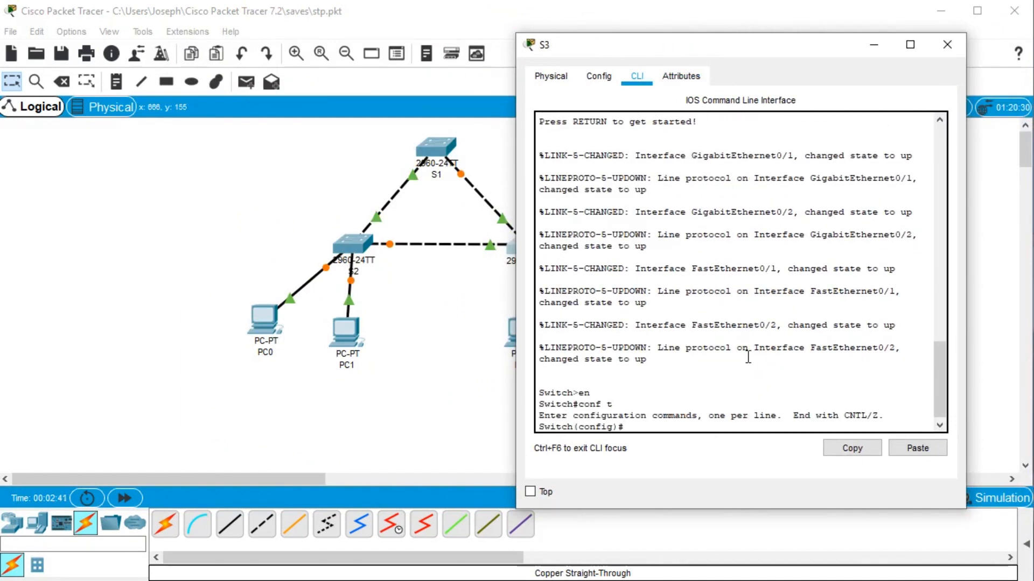
# - Set the spanning-tree mode of switch S3 to rapid-pvst
pyautogui.write('spa')
pyautogui.press('Tab')
pyautogui.write('ra')
pyautogui.press('Tab')
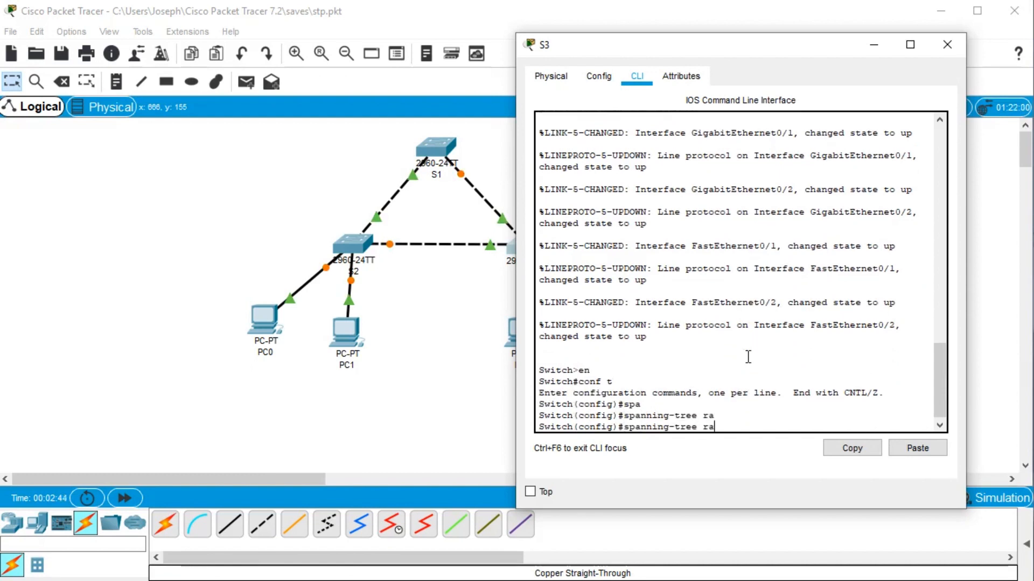
pyautogui.write('p')
pyautogui.press('Tab')
pyautogui.press('BackSpace')
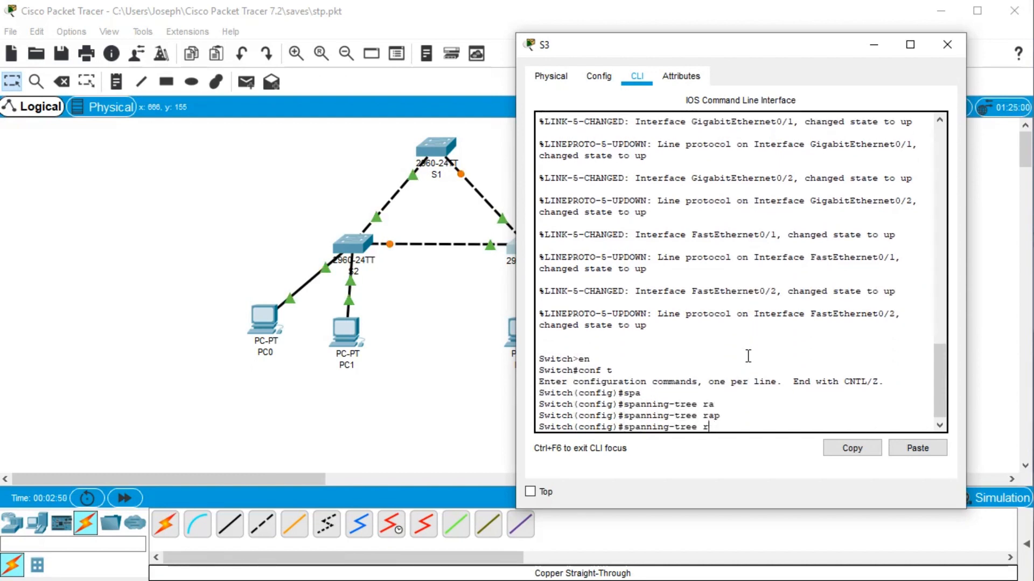
pyautogui.press('BackSpace')
pyautogui.press('BackSpace')
pyautogui.write('mod')
pyautogui.press('Tab')
pyautogui.write('ra')
pyautogui.press('Tab')
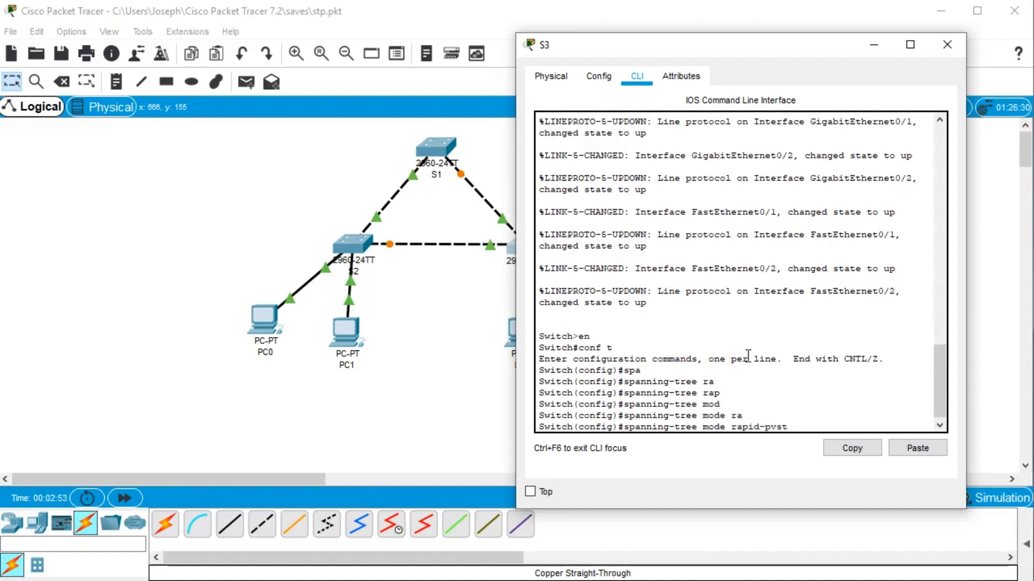
pyautogui.press('Return')
# - Make S3 a secondary root for VLAN 1 with spanning-tree vlan 1 root secondary, and close its window
pyautogui.write('span')
pyautogui.press('Tab')
pyautogui.write('vlan ')
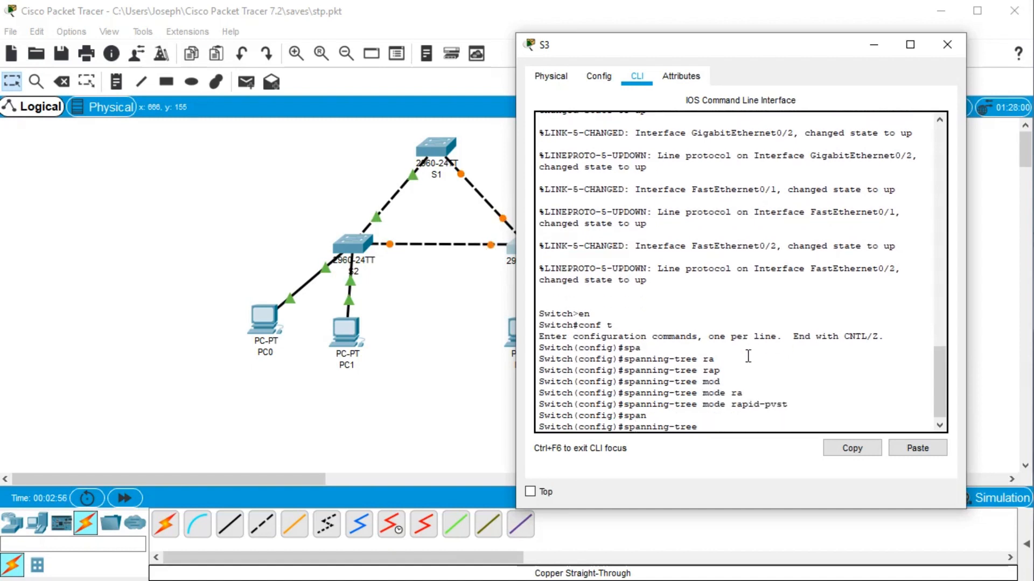
pyautogui.write('1')
pyautogui.press('Tab')
pyautogui.write('ro')
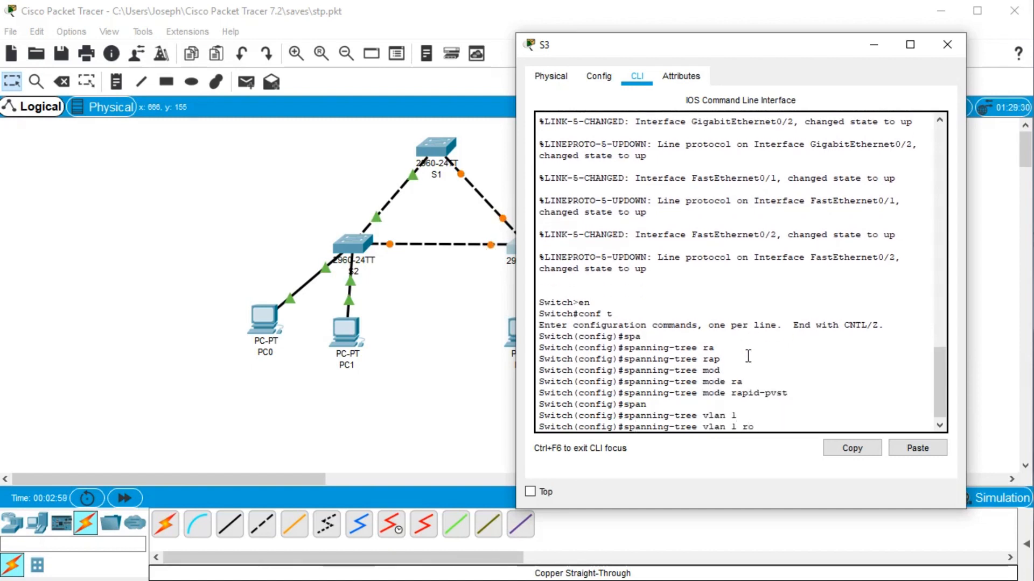
pyautogui.write('ot sec')
pyautogui.press('Tab')
pyautogui.press('Return')
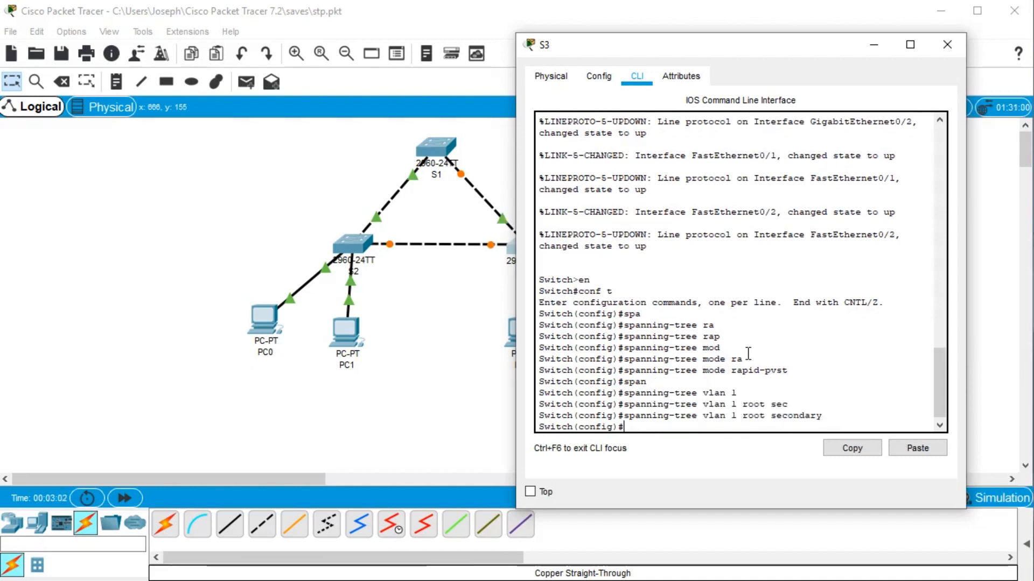
pyautogui.click(947, 44)
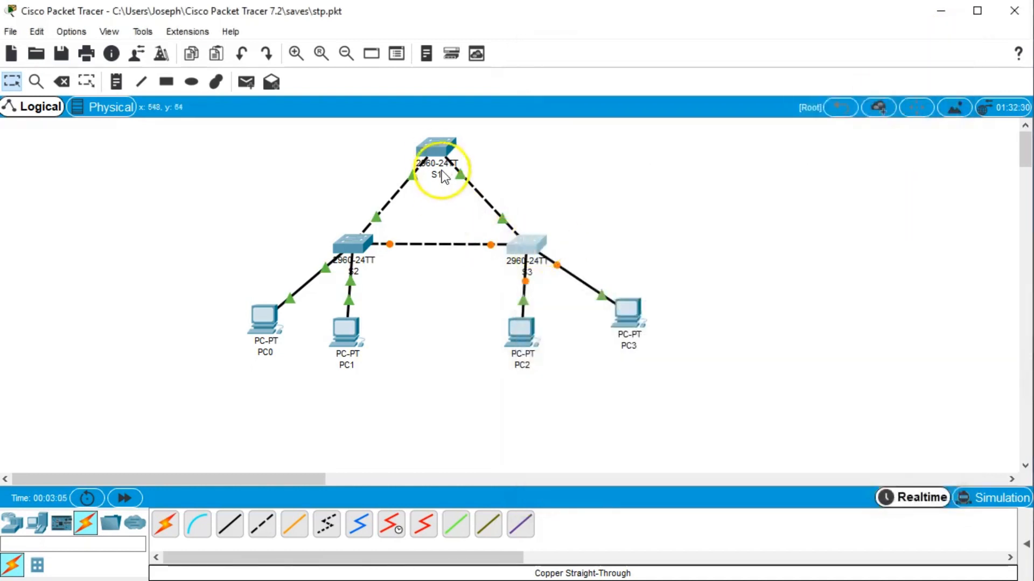
pyautogui.click(124, 498)
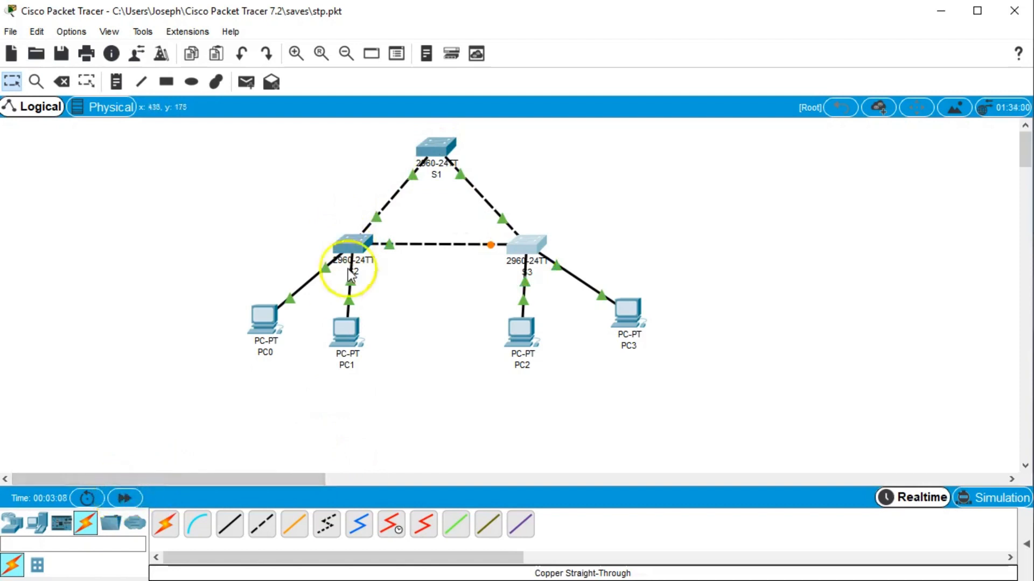
# - Reopen the command line of S1, exit configuration mode and display its spanning-tree status with show spanning-tree
pyautogui.click(437, 151)
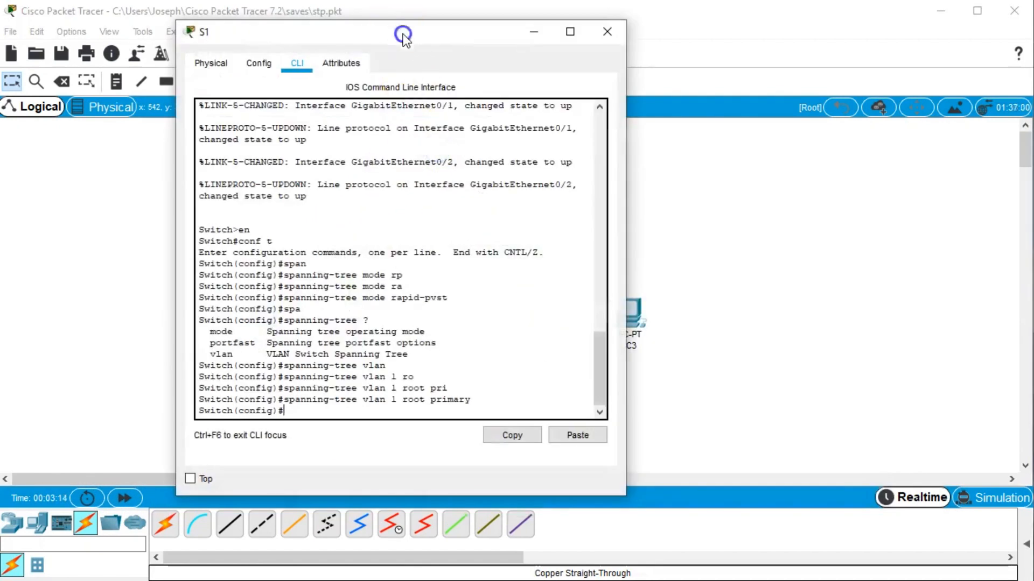
pyautogui.moveTo(404, 33); pyautogui.dragTo(752, 54)
pyautogui.write('e')
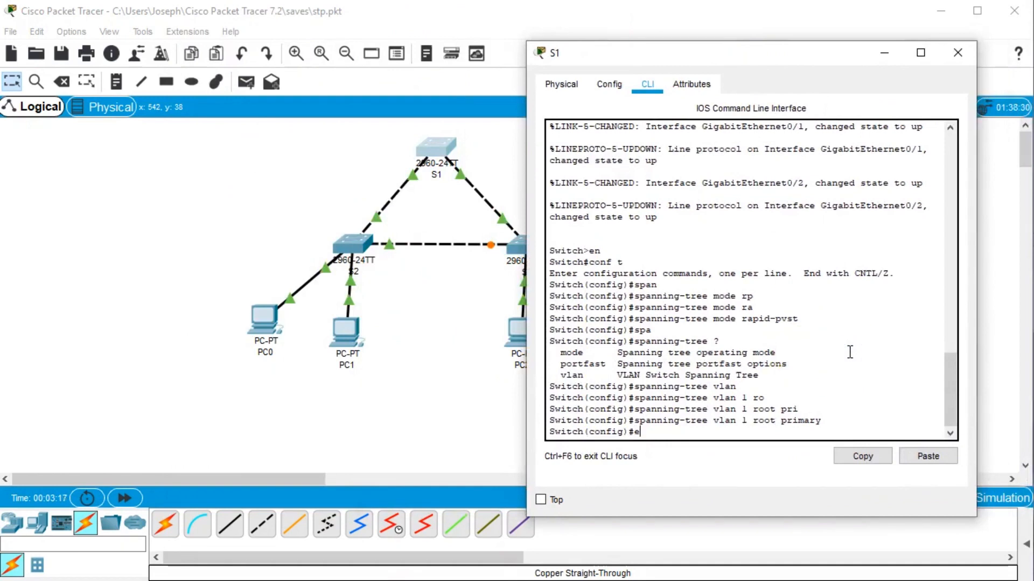
pyautogui.write('xit')
pyautogui.press('Return')
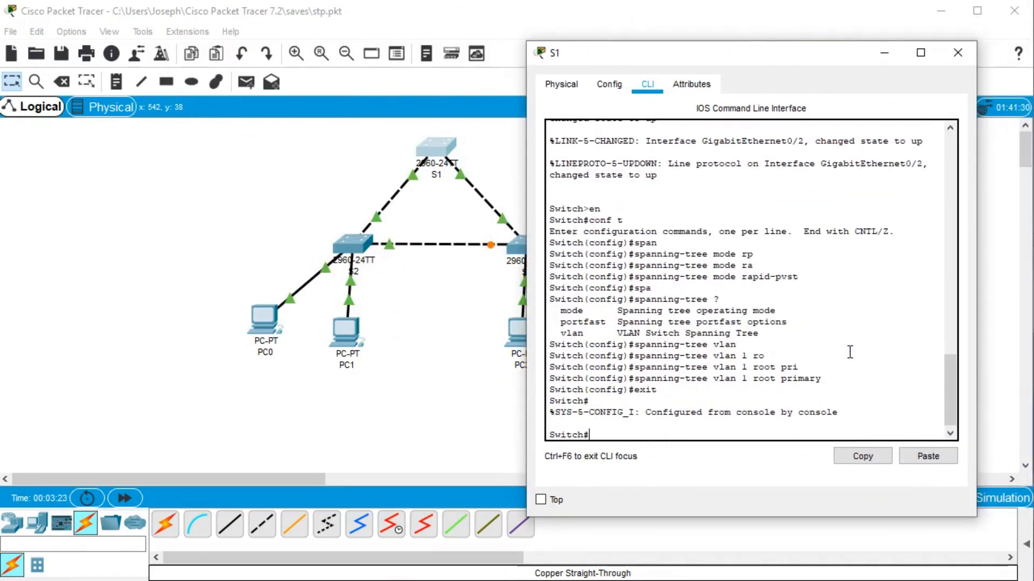
pyautogui.write('show span')
pyautogui.press('Tab')
pyautogui.press('Return')
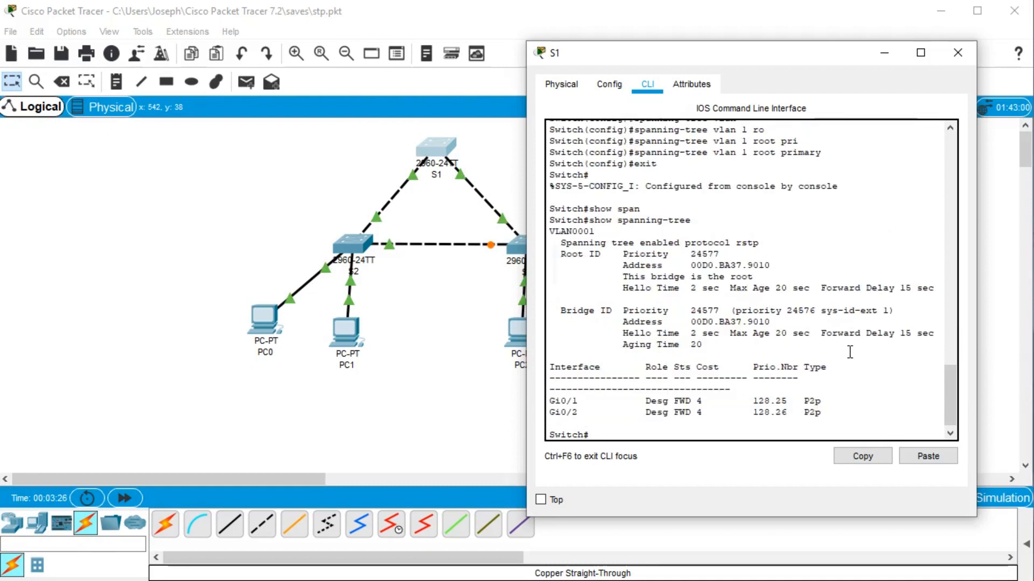
# - Examine the root bridge line in S1's spanning-tree output and close the switch window
pyautogui.moveTo(623, 276); pyautogui.dragTo(786, 273)
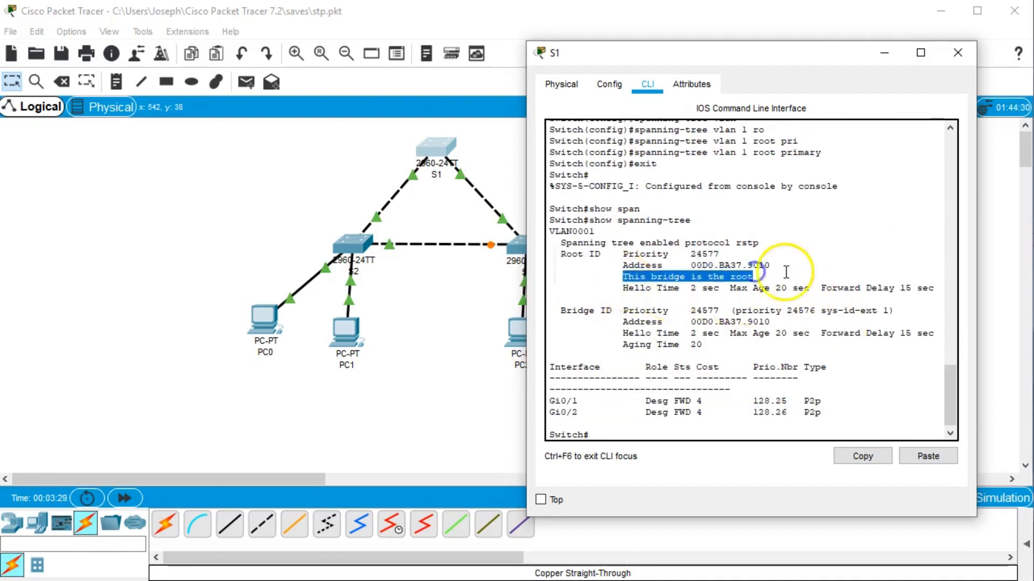
pyautogui.click(789, 273)
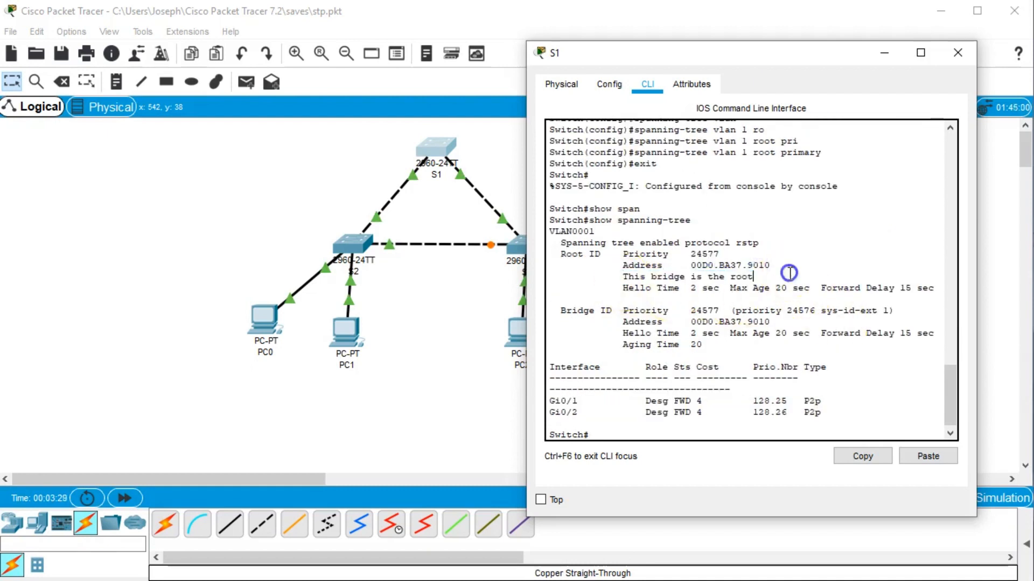
pyautogui.click(958, 52)
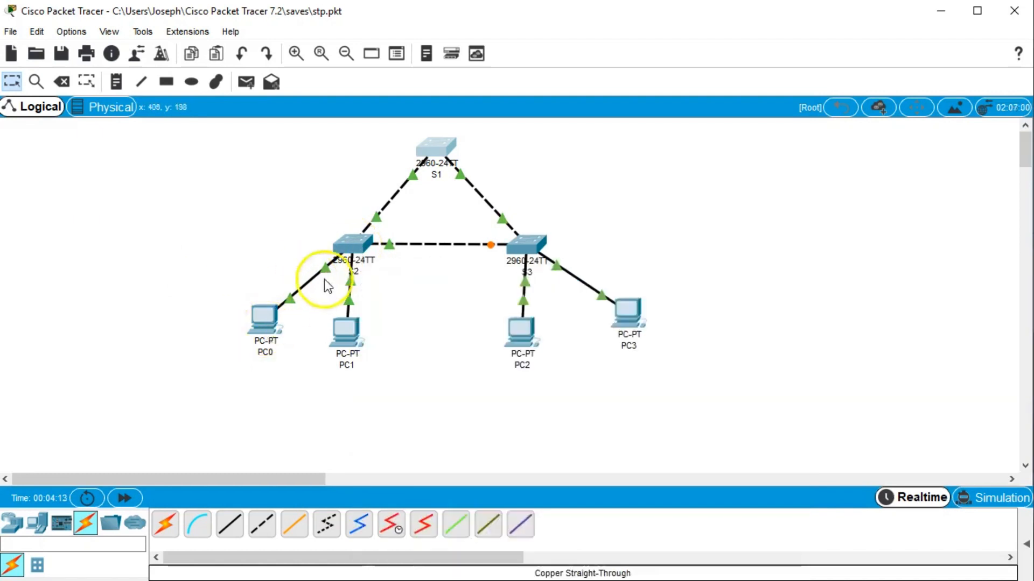
# - Open the command line of switch S2 and enter interface-range configuration for its FastEthernet ports with int range fa0/1-24
pyautogui.click(349, 245)
pyautogui.moveTo(331, 31); pyautogui.dragTo(660, 40)
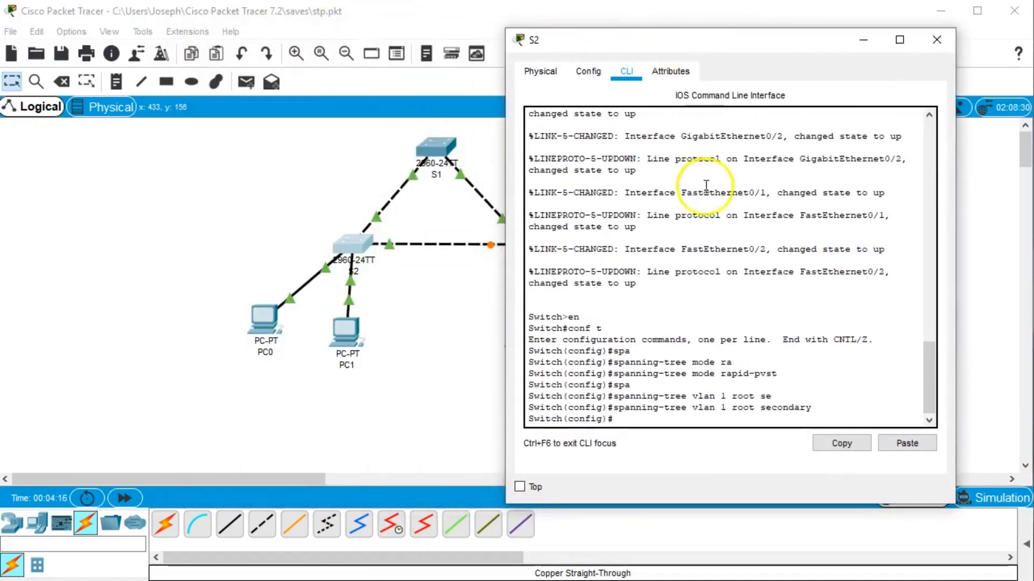
pyautogui.click(726, 270)
pyautogui.press('Return')
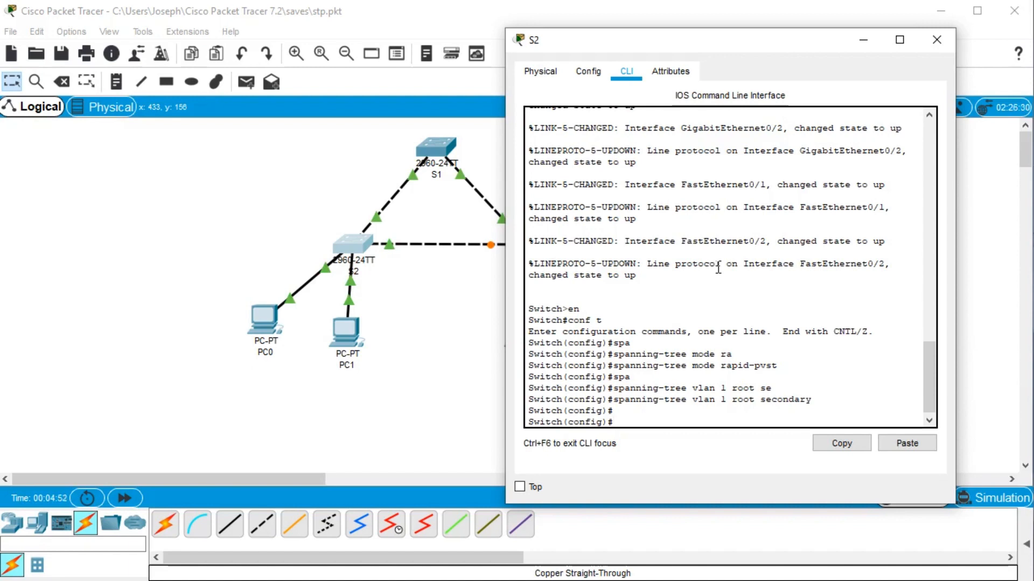
pyautogui.write('int fa0/1-24')
pyautogui.press('Return')
pyautogui.press('Up')
pyautogui.press('Left')
pyautogui.press('Left')
pyautogui.press('Left')
pyautogui.press('Left')
pyautogui.press('Left')
pyautogui.press('Left')
pyautogui.press('Left')
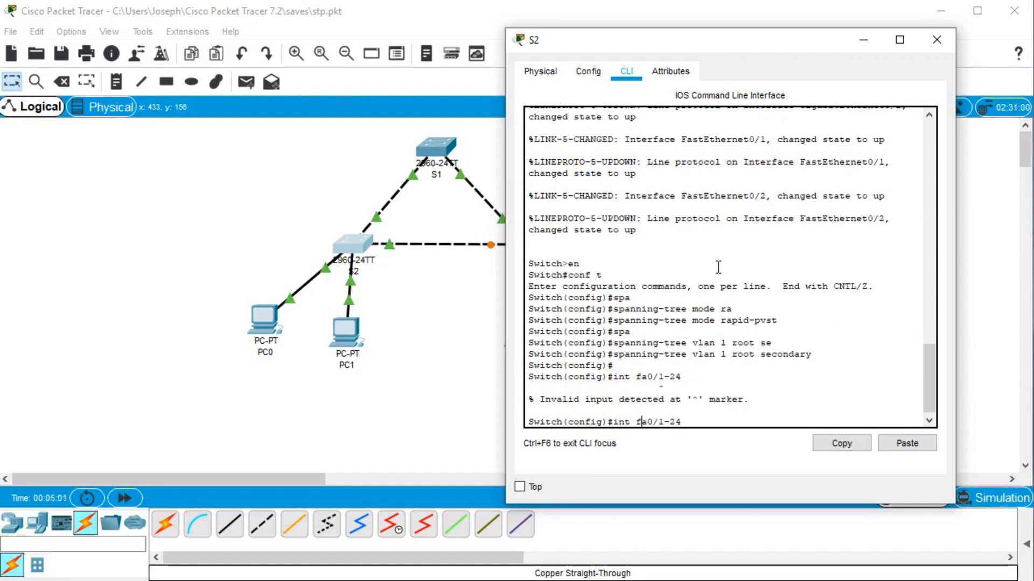
pyautogui.write('range')
pyautogui.press('Return')
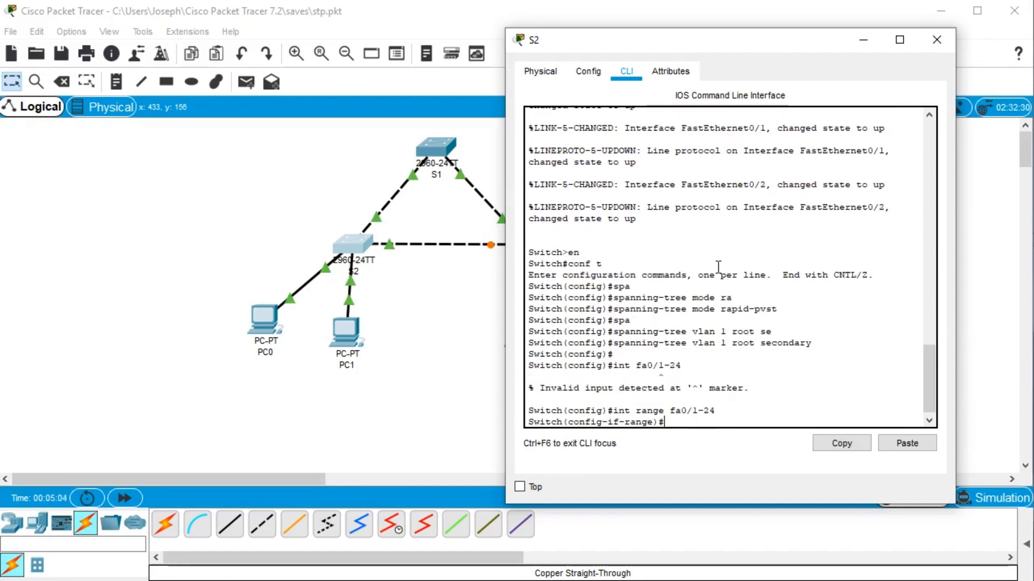
# - Set S2's ports fa0/1-24 to access mode with switchport mode access
pyautogui.write('sw')
pyautogui.press('Tab')
pyautogui.write('mode ac')
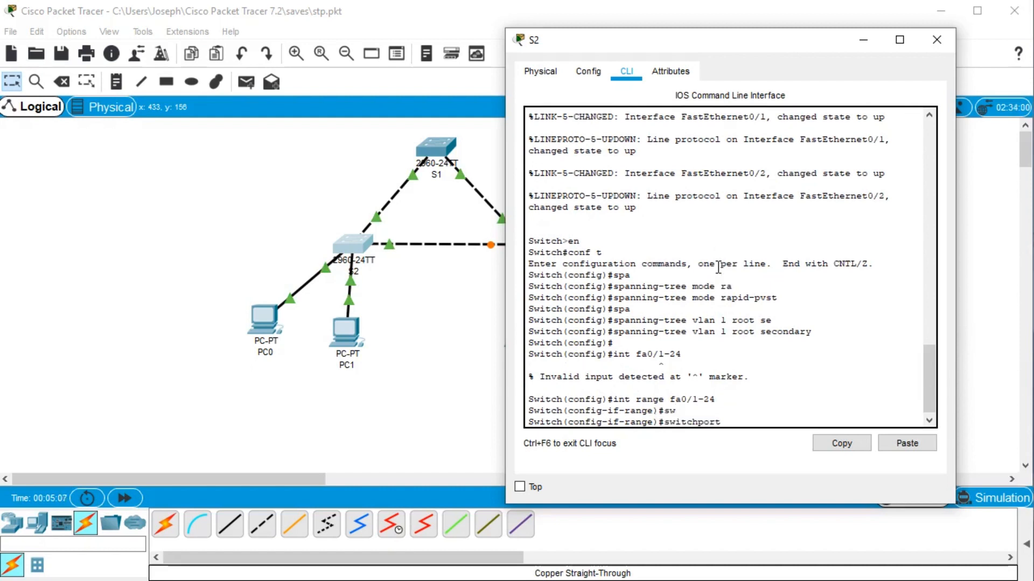
pyautogui.write('c')
pyautogui.press('Tab')
pyautogui.press('Return')
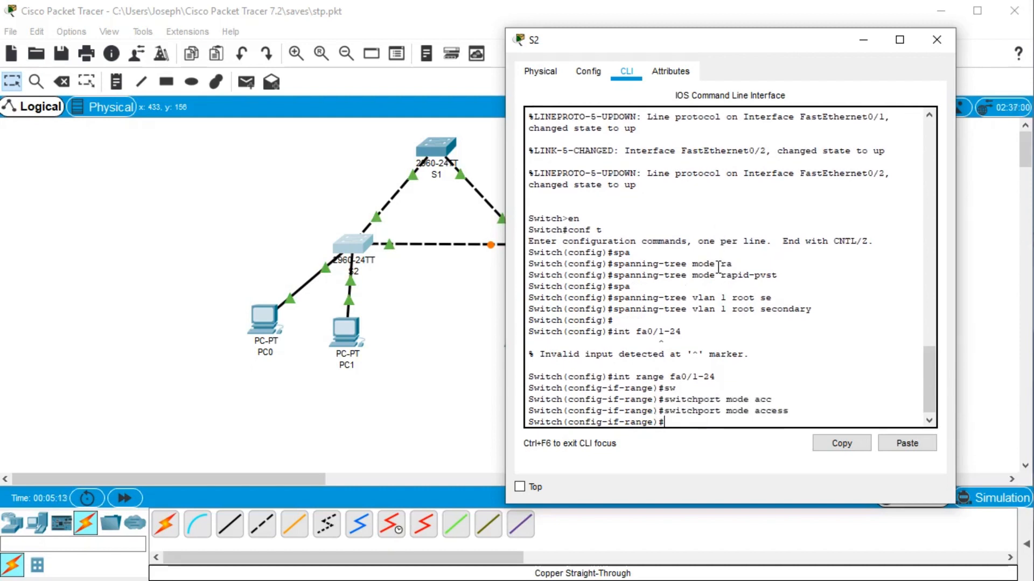
# - List the portfast options and enable PortFast on S2's selected port range with spanning-tree portfast
pyautogui.write('span')
pyautogui.press('Tab')
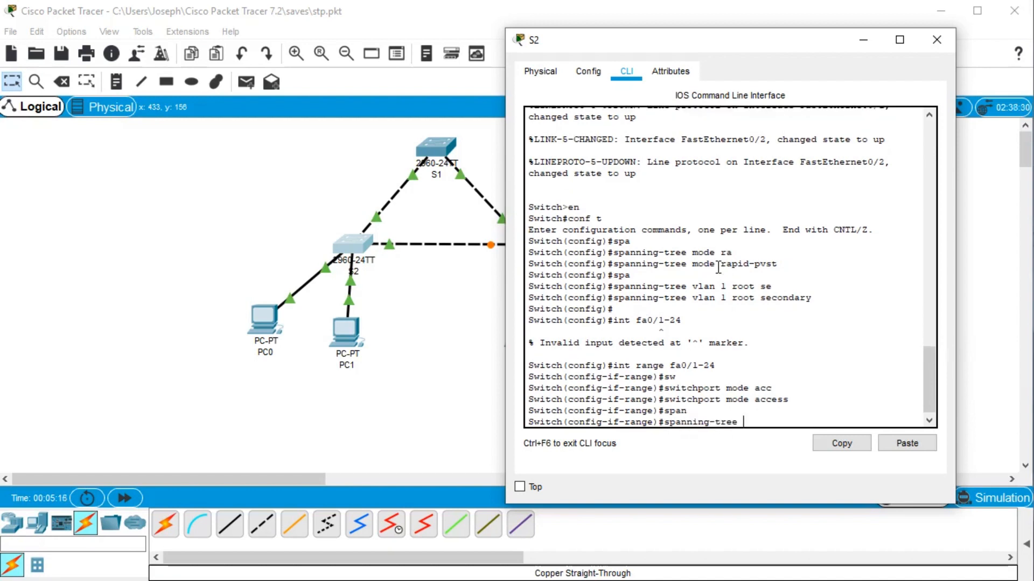
pyautogui.write('port')
pyautogui.press('Tab')
pyautogui.write('?')
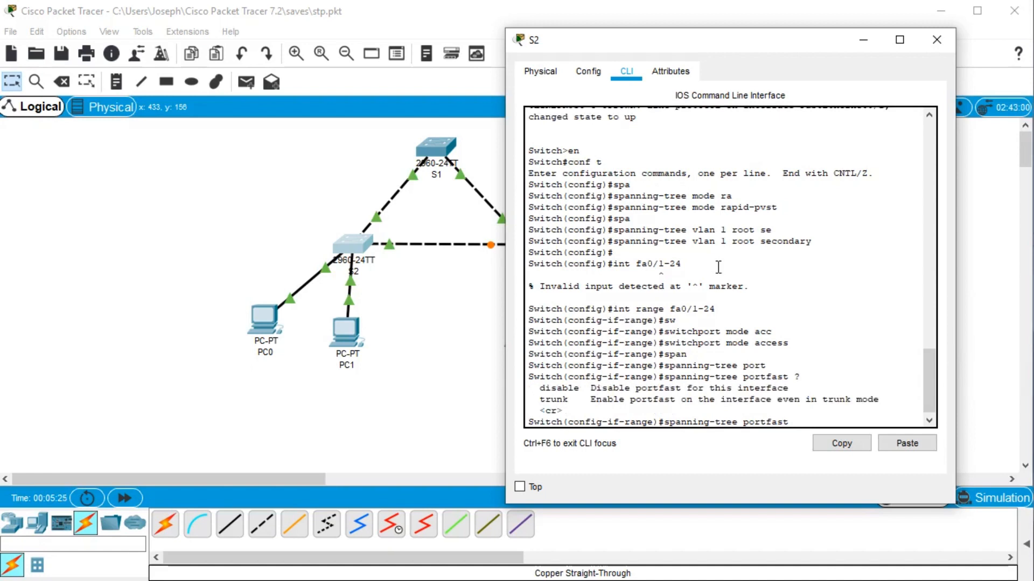
pyautogui.press('Return')
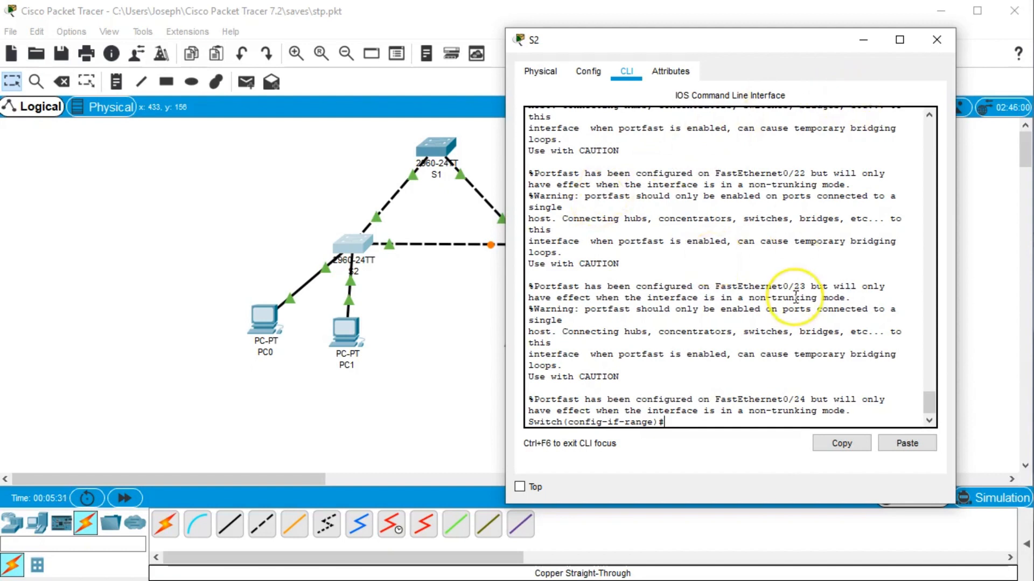
# - Enable BPDU guard on S2's selected port range with spanning-tree bpduguard enable, and close the switch window
pyautogui.write('span')
pyautogui.press('Tab')
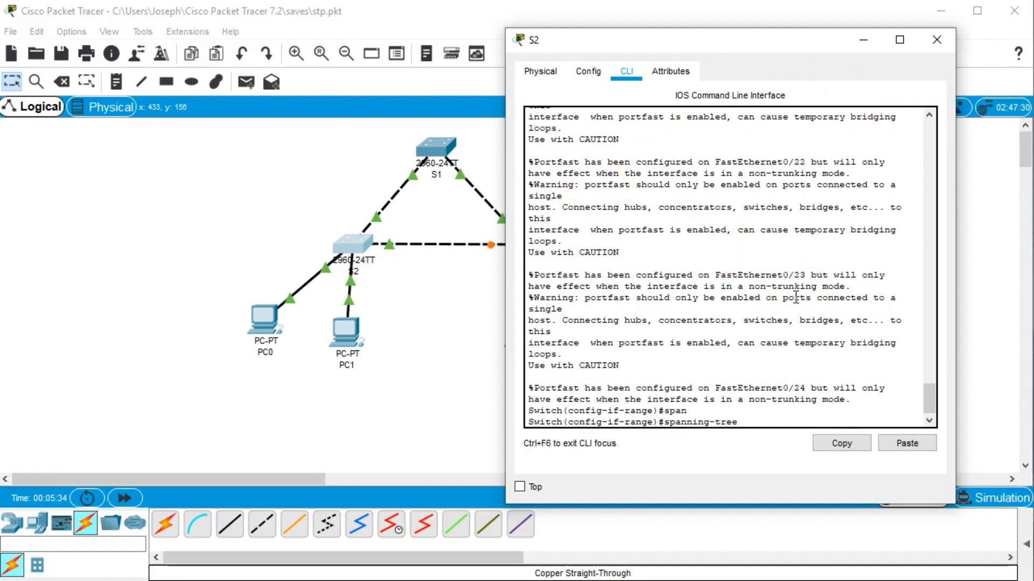
pyautogui.write('bpdu')
pyautogui.press('Tab')
pyautogui.write('e')
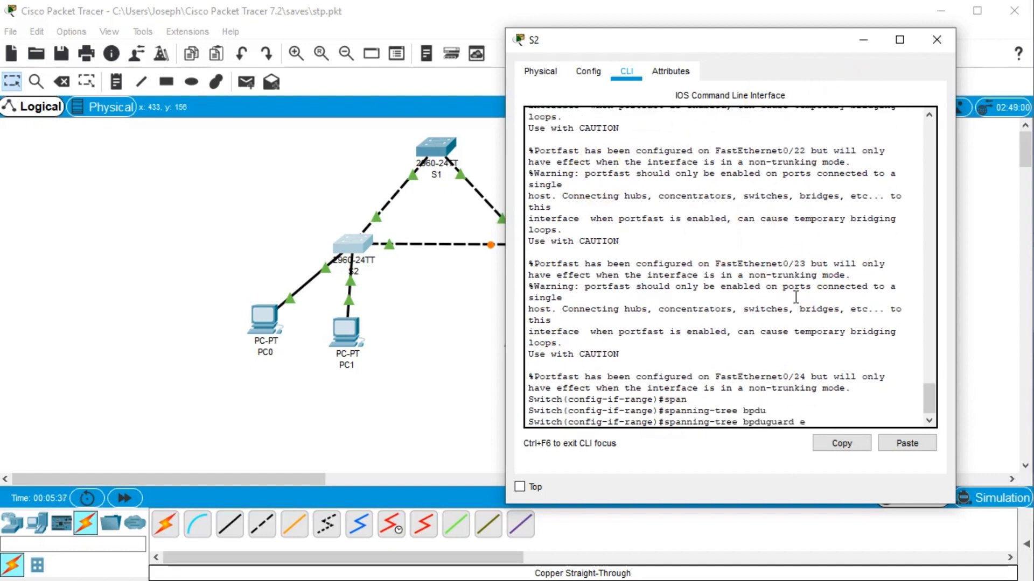
pyautogui.write('nable')
pyautogui.press('Return')
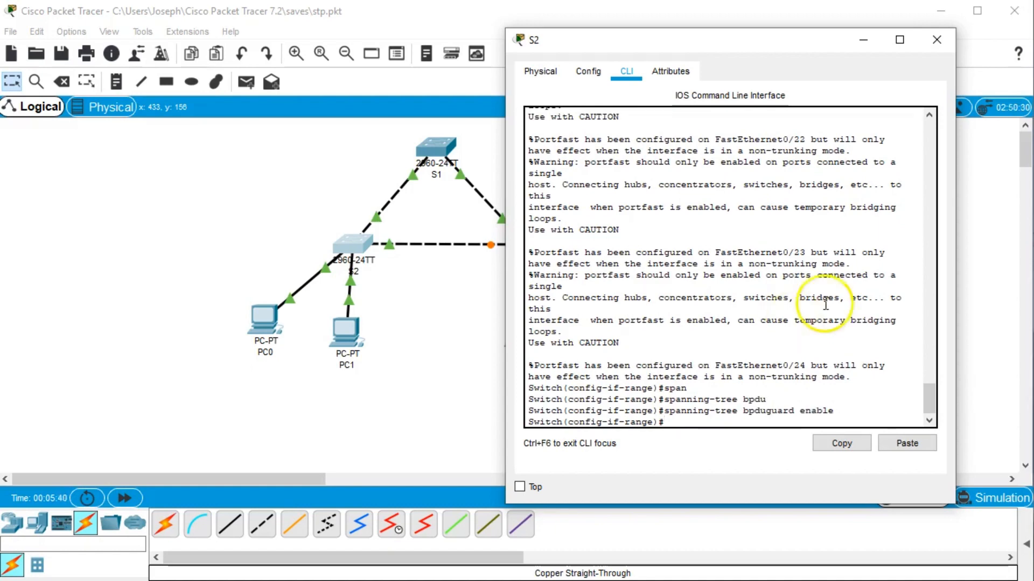
pyautogui.click(938, 38)
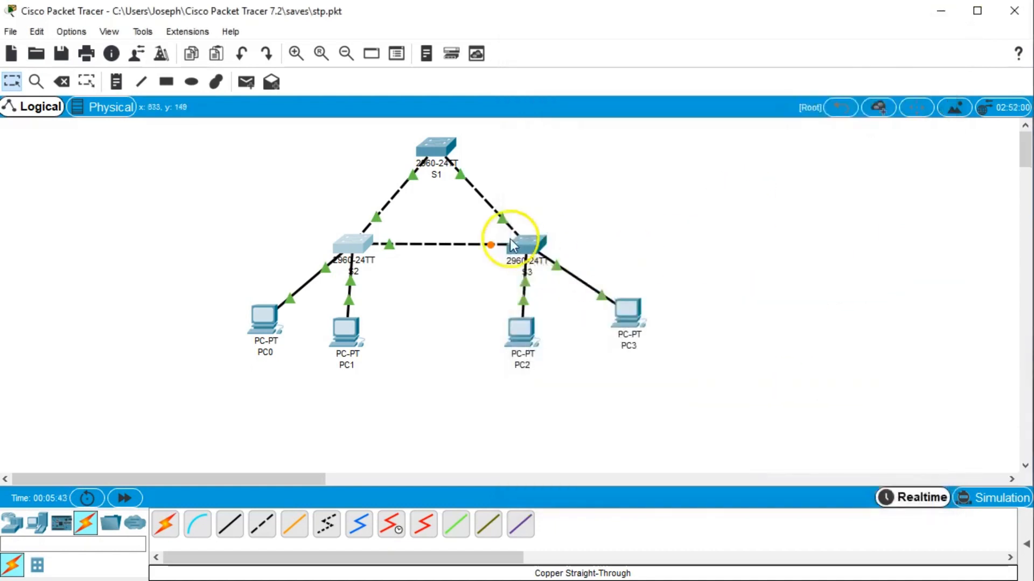
# - Open the command line of switch S3 and enter interface-range configuration with int range fa0/1-24
pyautogui.click(511, 244)
pyautogui.moveTo(350, 45); pyautogui.dragTo(638, 54)
pyautogui.click(756, 277)
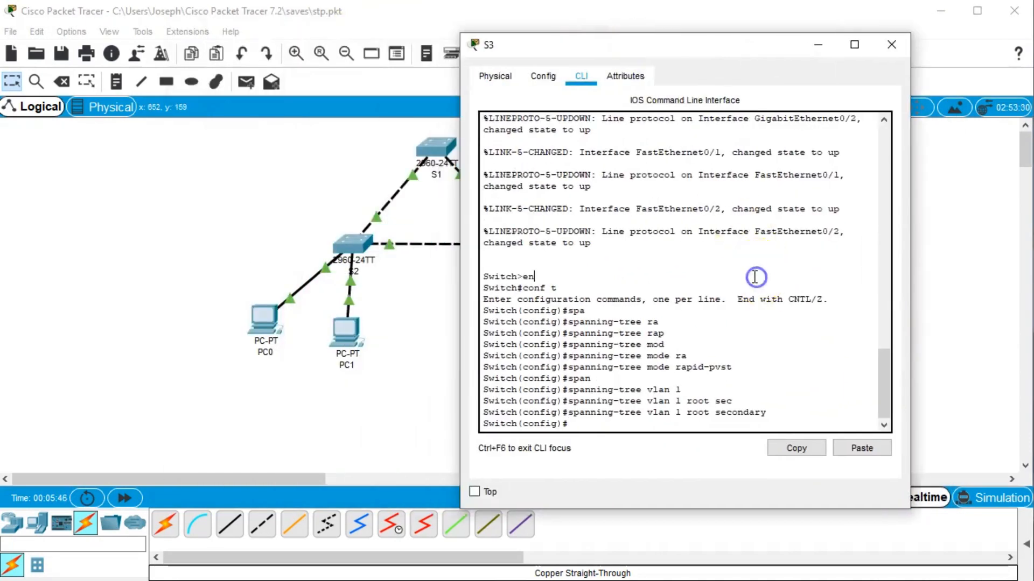
pyautogui.write('int range fa0/1-24')
pyautogui.press('Return')
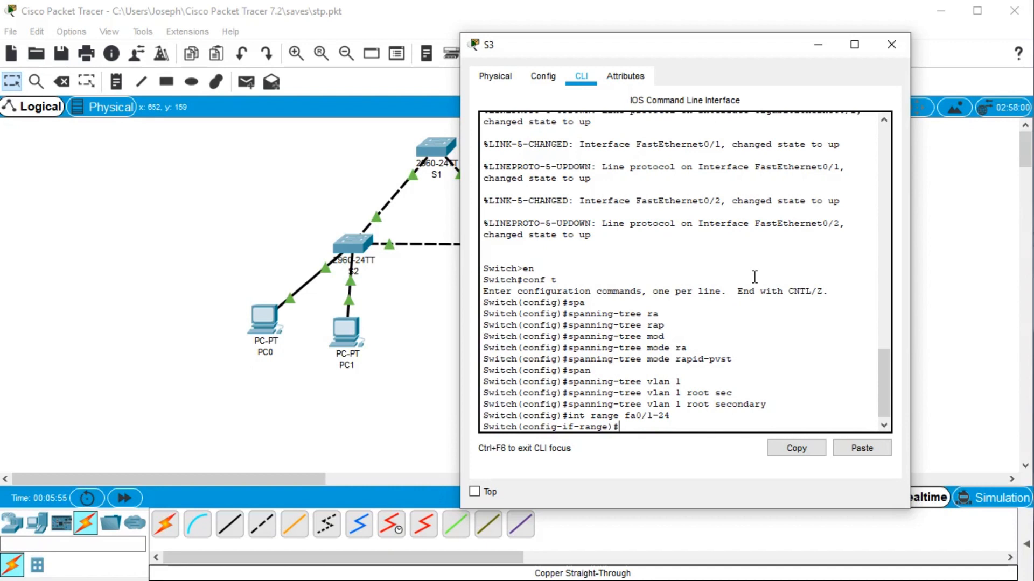
# - Set S3's ports fa0/1-24 to access mode with switchport mode access
pyautogui.write('sw')
pyautogui.press('Tab')
pyautogui.write('mode access')
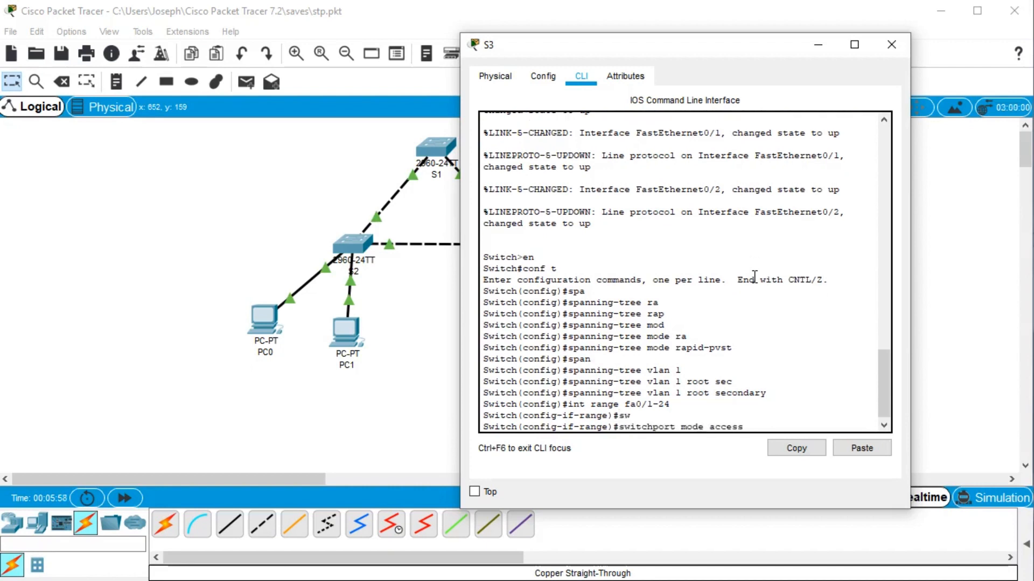
pyautogui.press('Return')
# - Enable PortFast on S3's selected port range with spanning-tree portfast
pyautogui.write('span')
pyautogui.press('Tab')
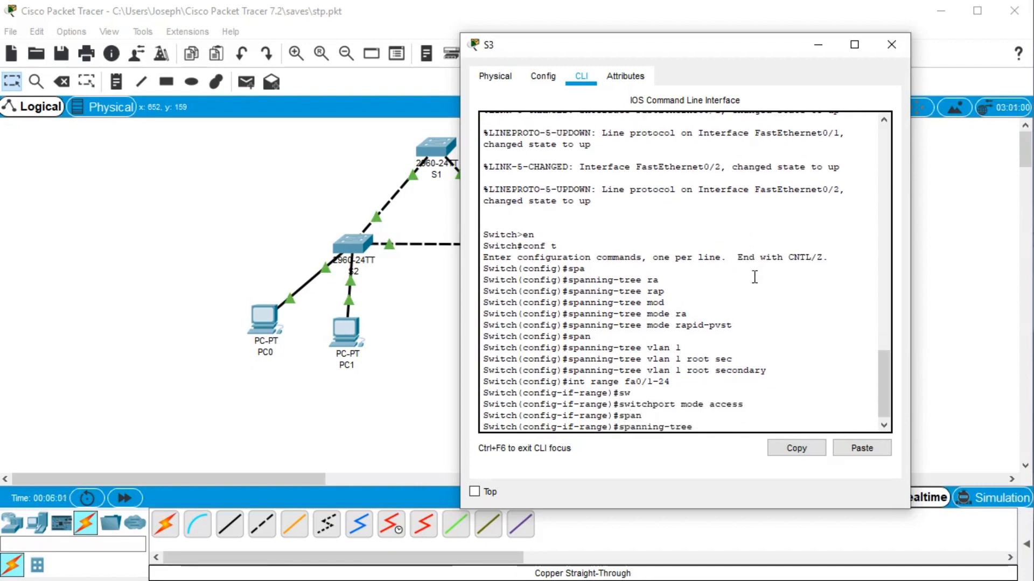
pyautogui.write('port')
pyautogui.press('Tab')
pyautogui.press('Return')
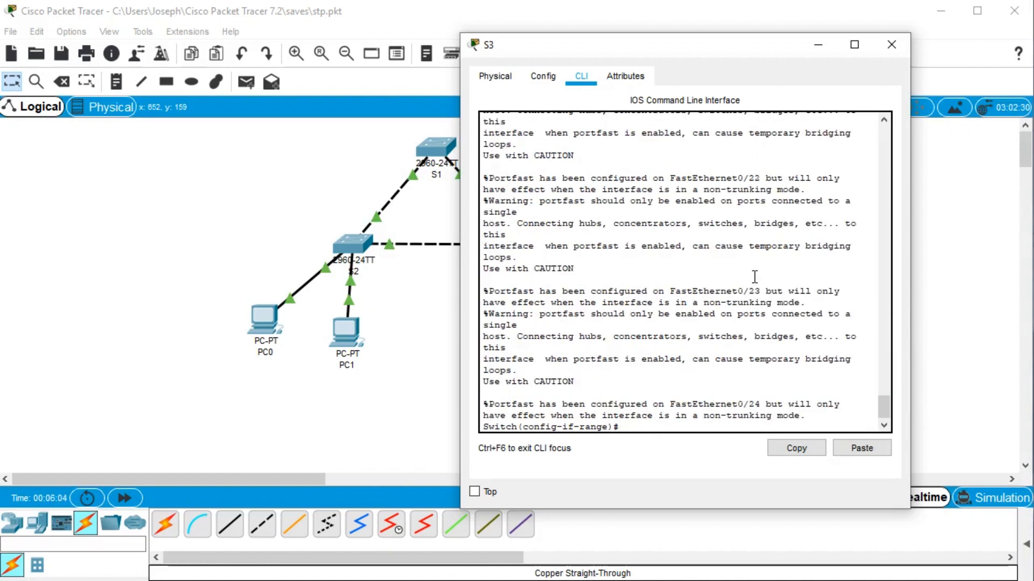
# - Enable BPDU guard on S3's selected port range with spanning-tree bpduguard enable, and close the switch window
pyautogui.write('spanning-tree')
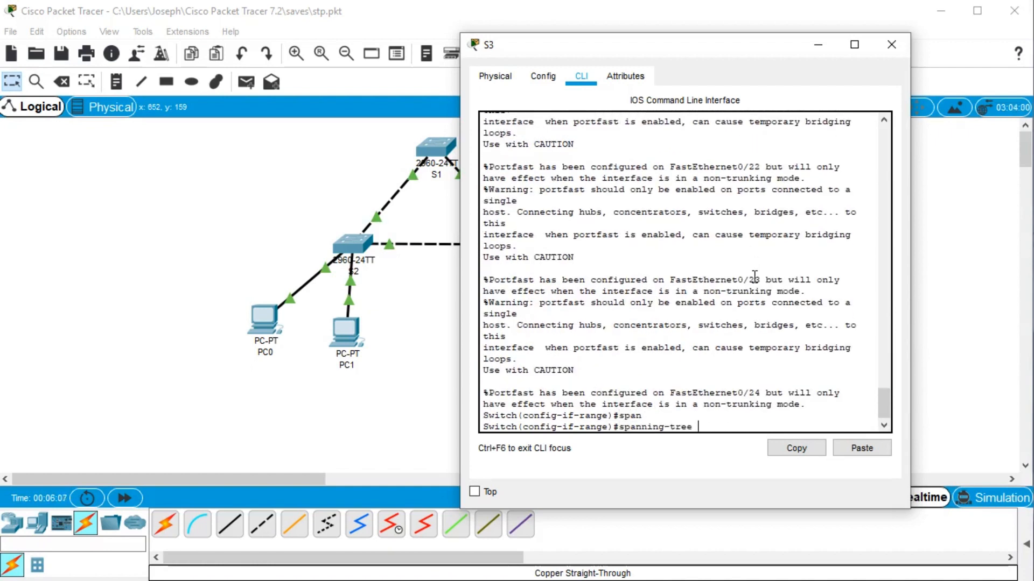
pyautogui.write('gu')
pyautogui.press('Tab')
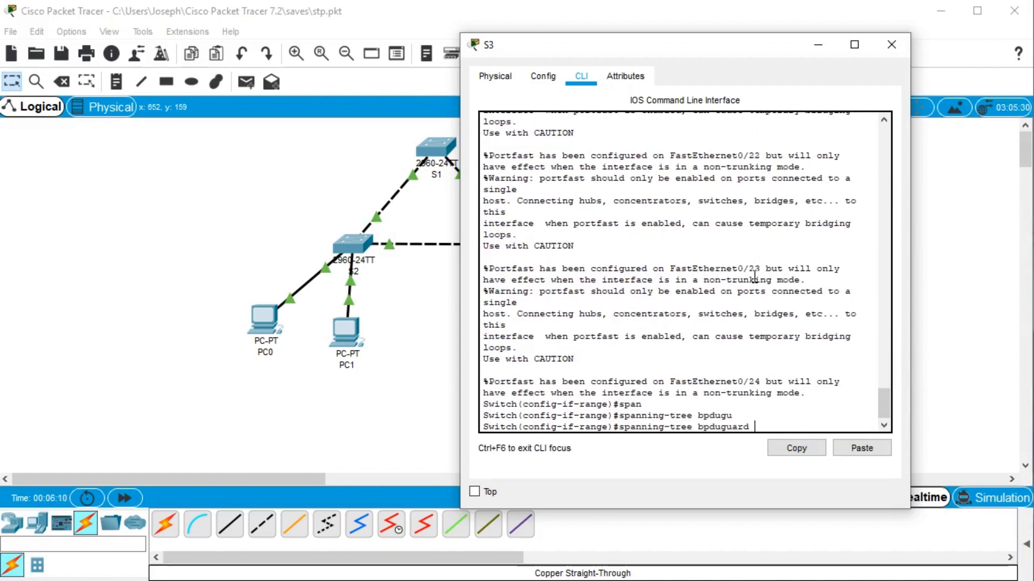
pyautogui.write('enable')
pyautogui.press('Return')
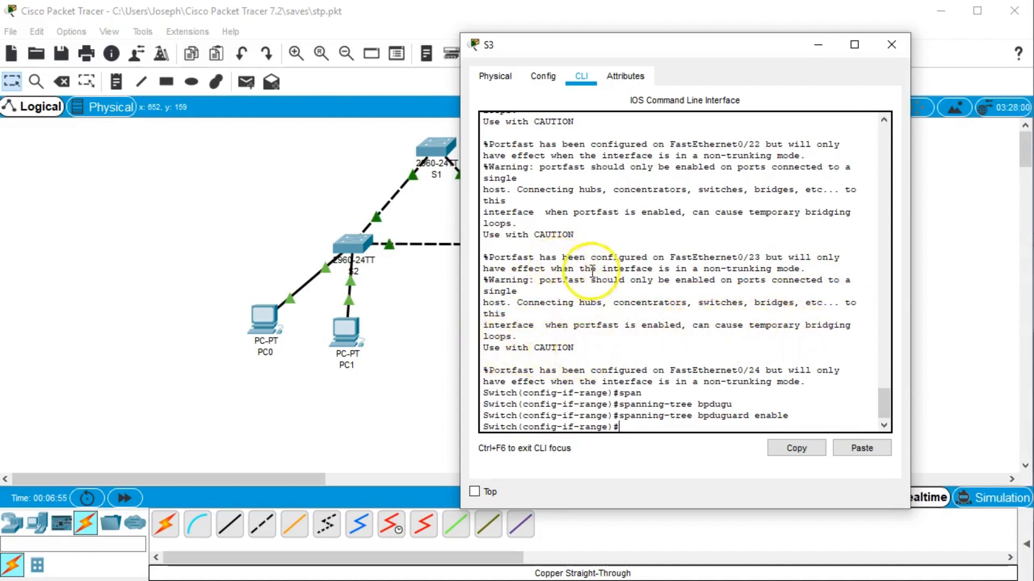
pyautogui.click(891, 44)
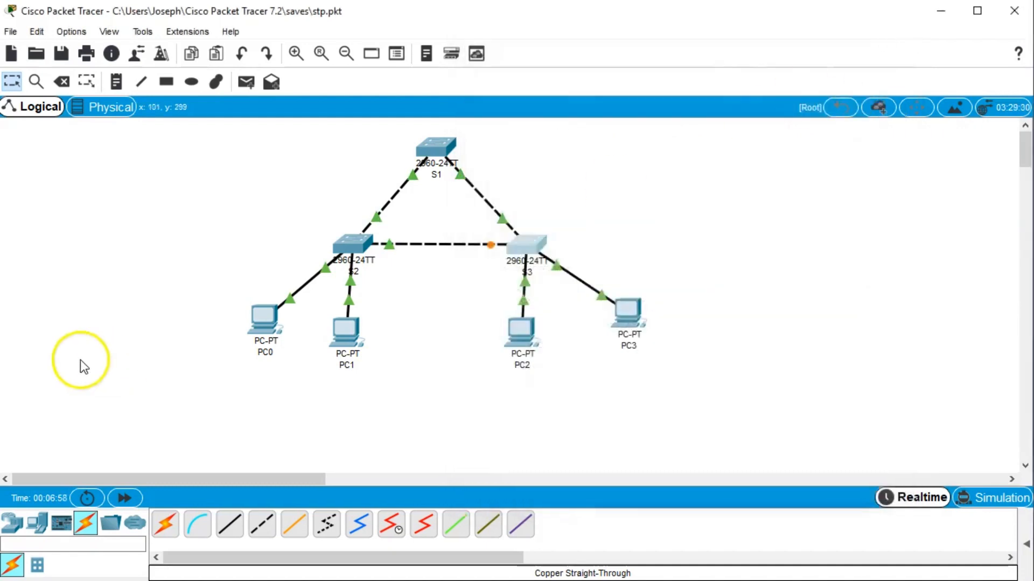